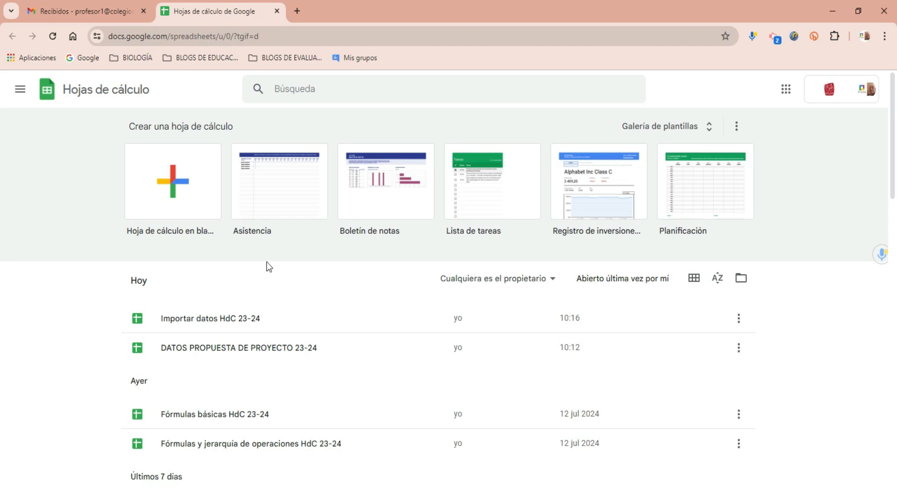
Open the spreadsheet Importar datos HdC 23-24 and add a new sheet named REFERENCIAS
click(259, 327)
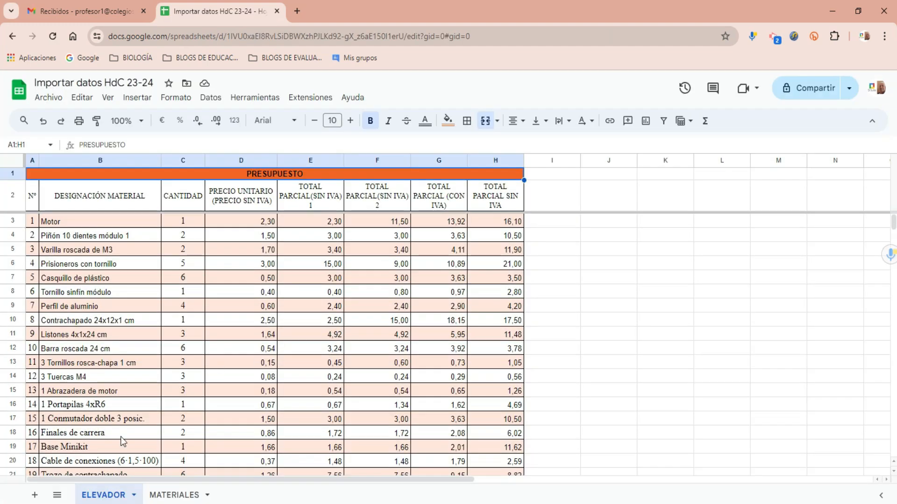
click(34, 495)
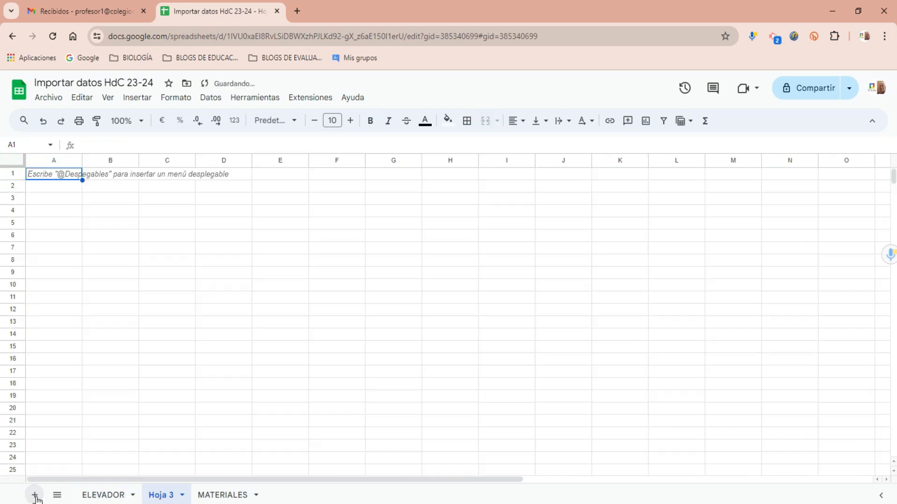
double_click(158, 497)
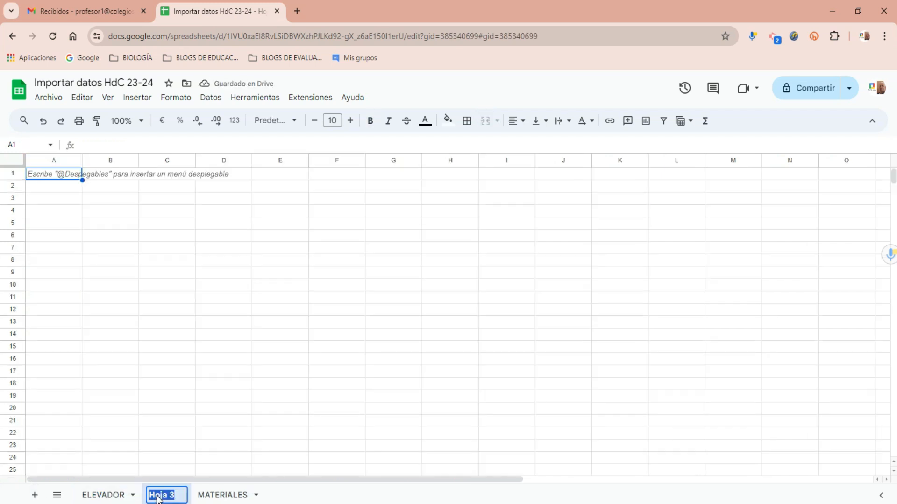
text(REFEREN)
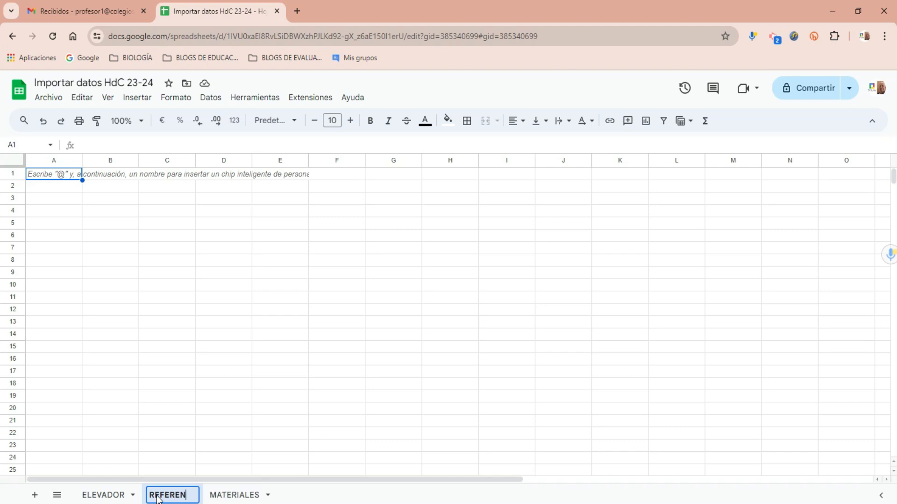
text(CIAS)
key(Return)
Move the REFERENCIAS sheet after MATERIALES and check the order in the list of all sheets
drag(158, 499, 254, 495)
click(58, 495)
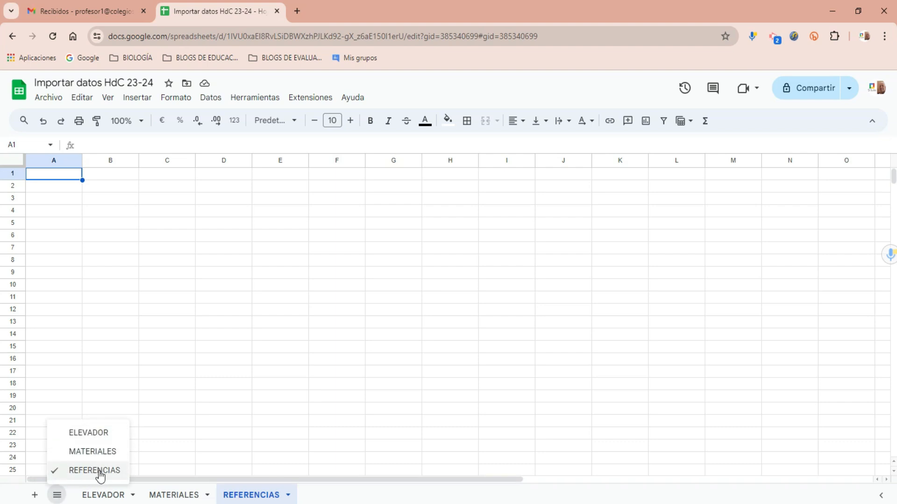
click(57, 496)
Copy the PRESUPUESTO table A1:H24 from ELEVADOR to A1 of REFERENCIAS, narrowing column A and fitting column B to its contents
click(82, 496)
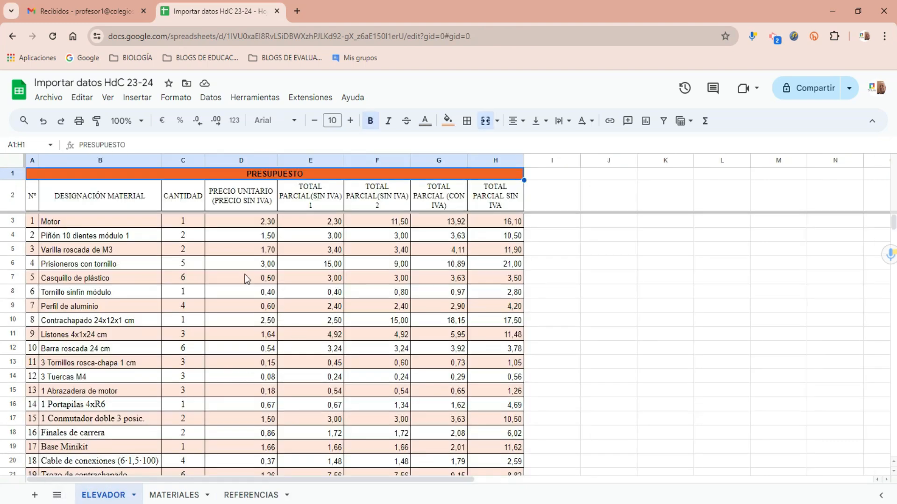
drag(179, 177, 246, 321)
key(ctrl+c)
click(251, 495)
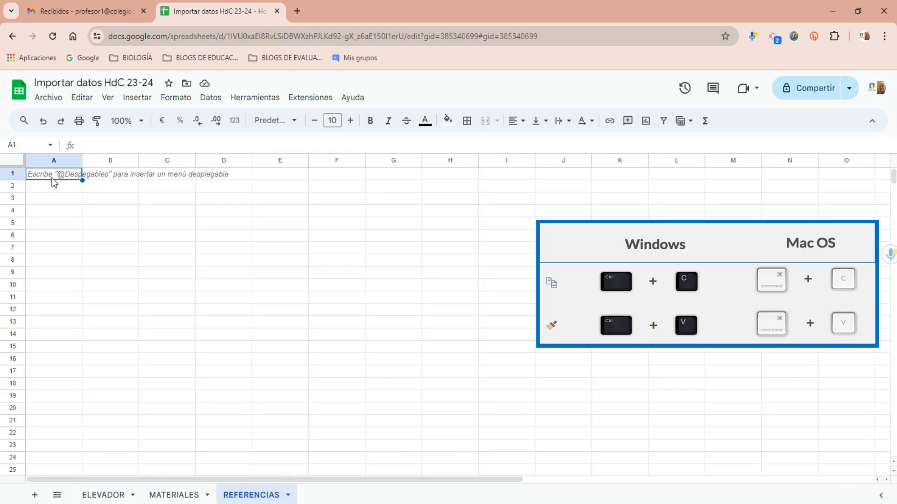
key(ctrl+v)
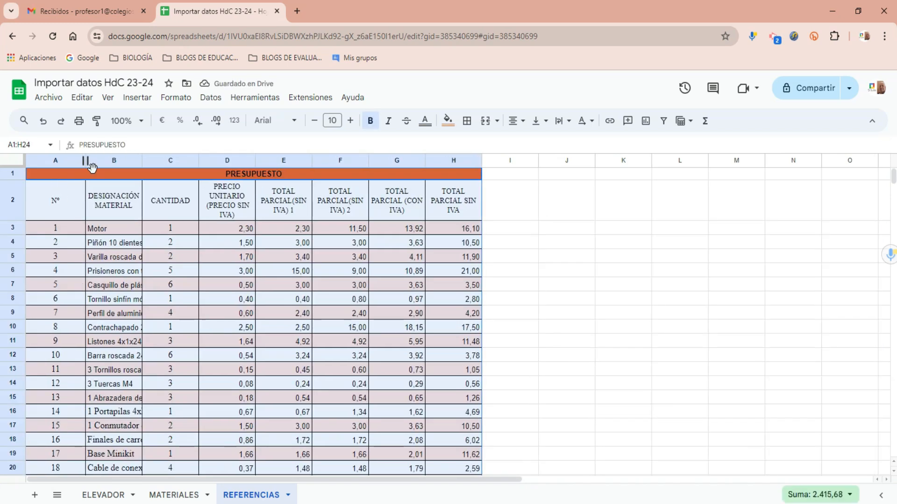
drag(86, 164, 47, 175)
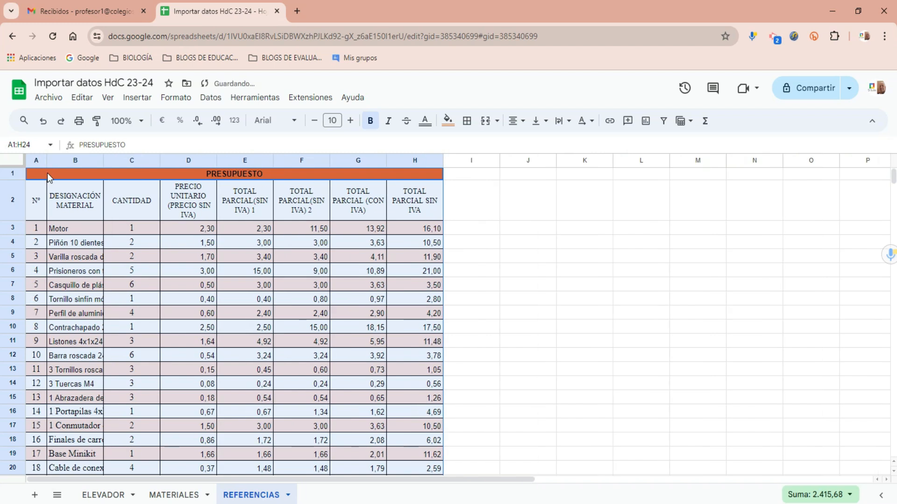
double_click(104, 160)
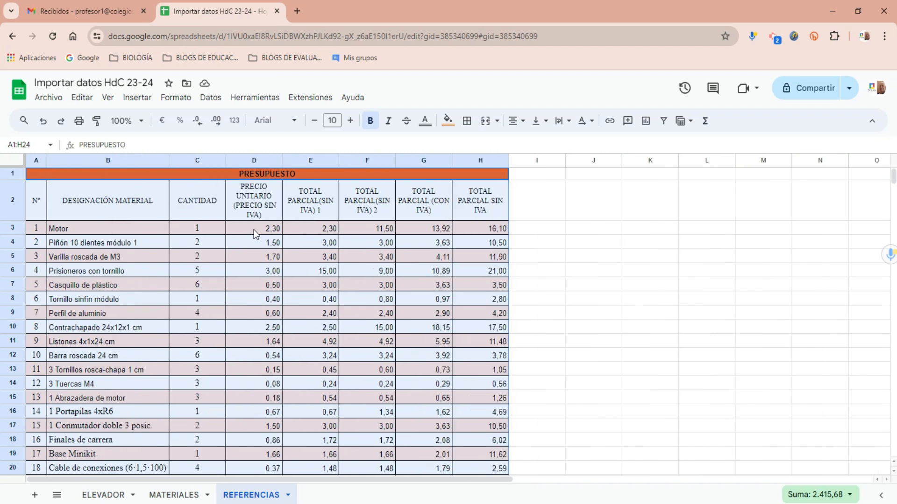
Delete the columns TOTAL PARCIAL(SIN IVA) 2 and TOTAL PARCIAL SIN IVA from the REFERENCIAS table
click(364, 233)
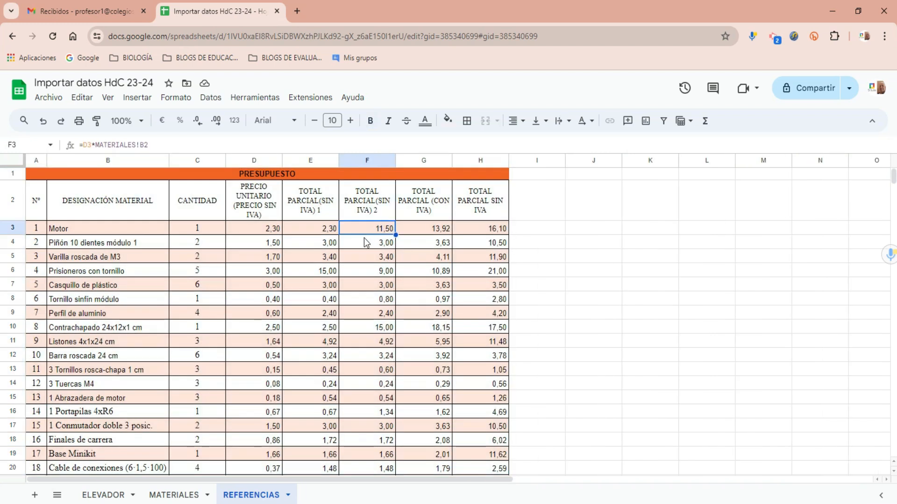
click(363, 161)
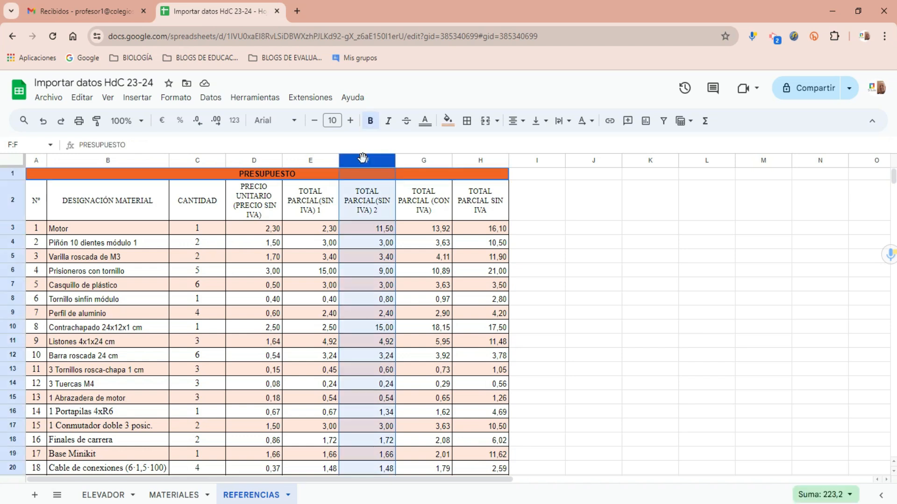
right_click(373, 204)
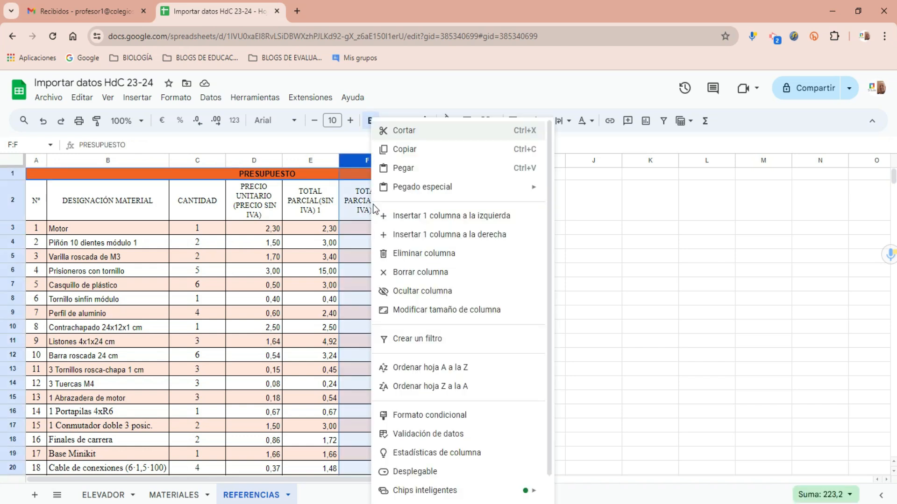
click(400, 254)
click(422, 161)
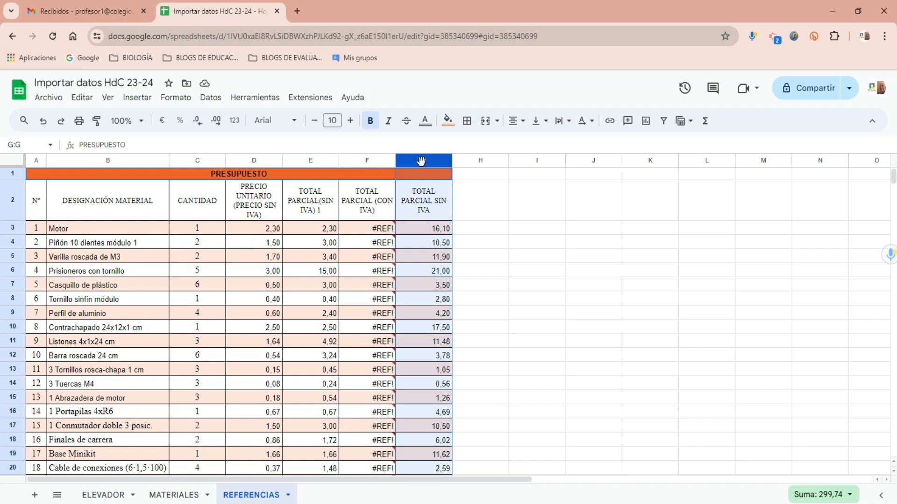
right_click(419, 190)
click(444, 252)
Clear the TOTAL PARCIAL (CON IVA) formulas in F3:F24 and change the header in E2 to TOTAL PARCIAL(SIN IVA)
drag(376, 229, 378, 454)
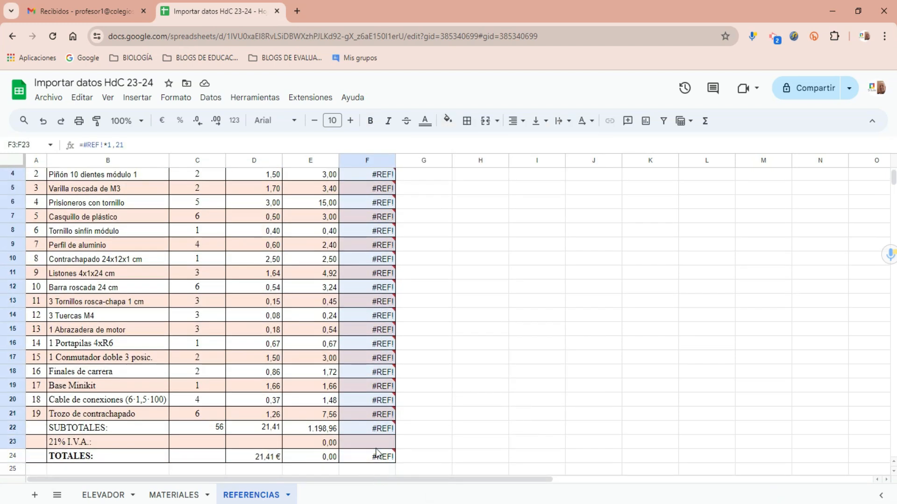
key(Delete)
scroll(377, 327, up, 3)
click(310, 200)
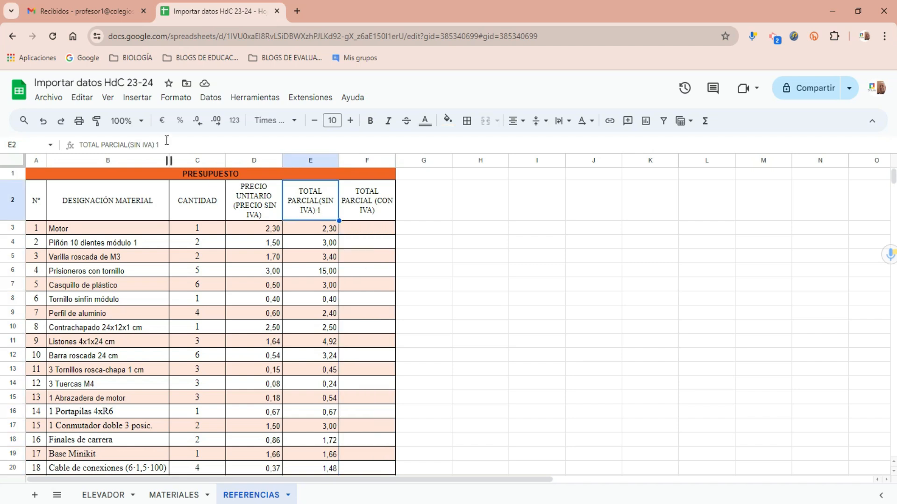
click(279, 285)
Insert two empty columns to the right of TOTAL PARCIAL (CON IVA)
right_click(358, 160)
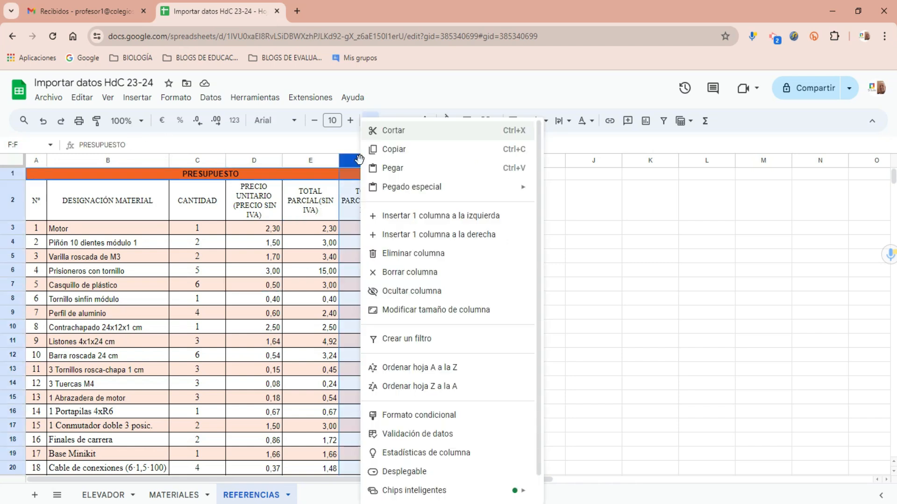
click(390, 235)
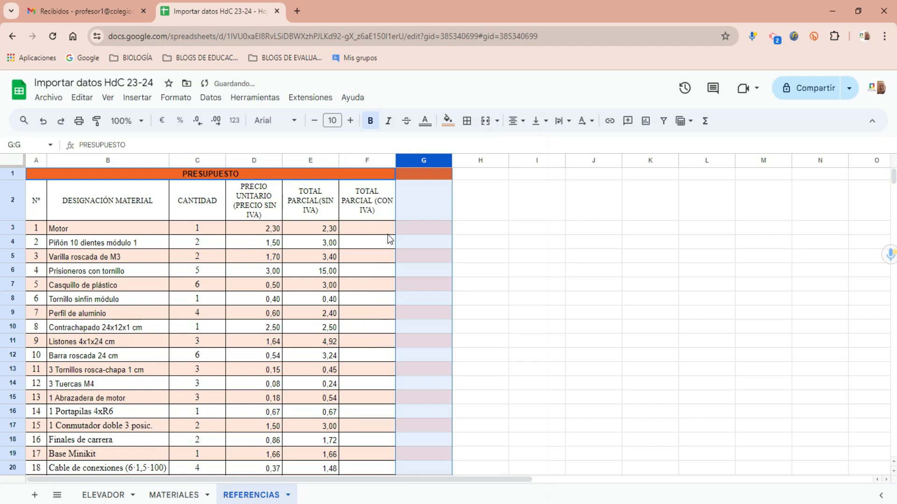
right_click(409, 161)
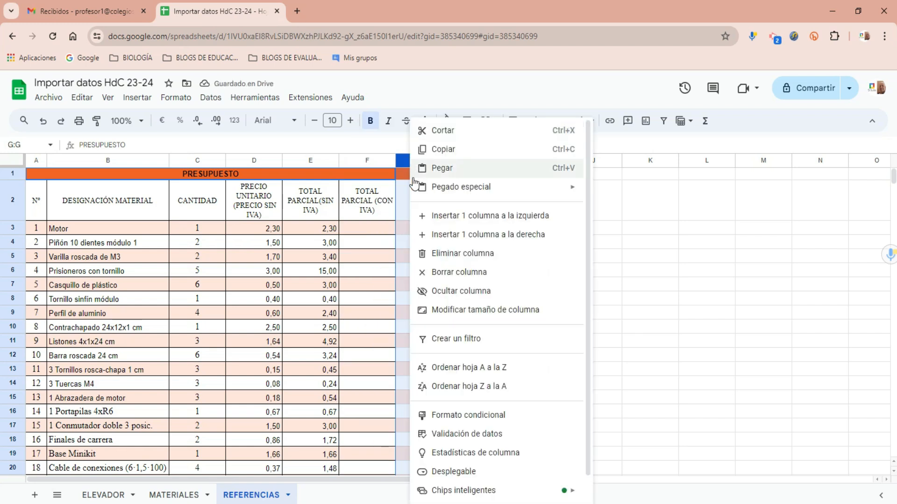
click(444, 240)
Apply all borders to the range G1:H24
drag(424, 173, 477, 451)
click(466, 120)
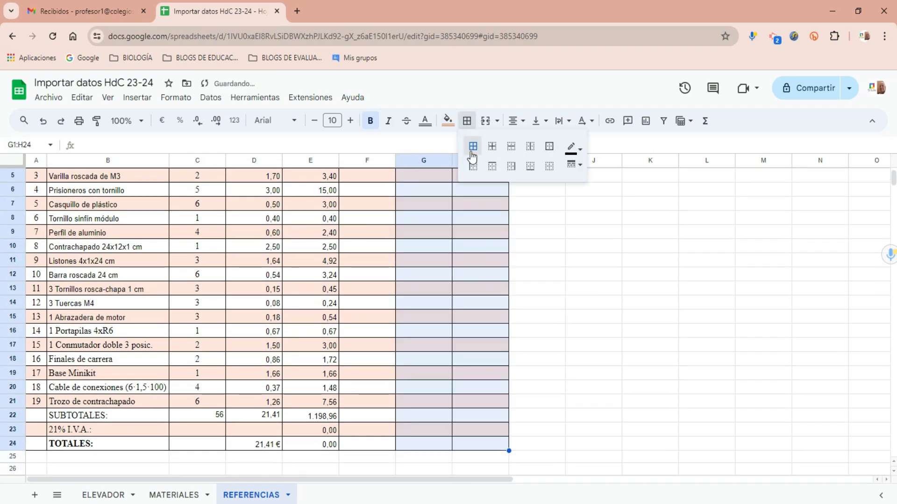
click(472, 156)
scroll(441, 266, up, 2)
Enter the header DESCUENTO in G2 and TOTAL FINAL in H2
click(422, 209)
text(DES)
text(DESCUENTO)
click(485, 224)
click(481, 215)
text(TOT)
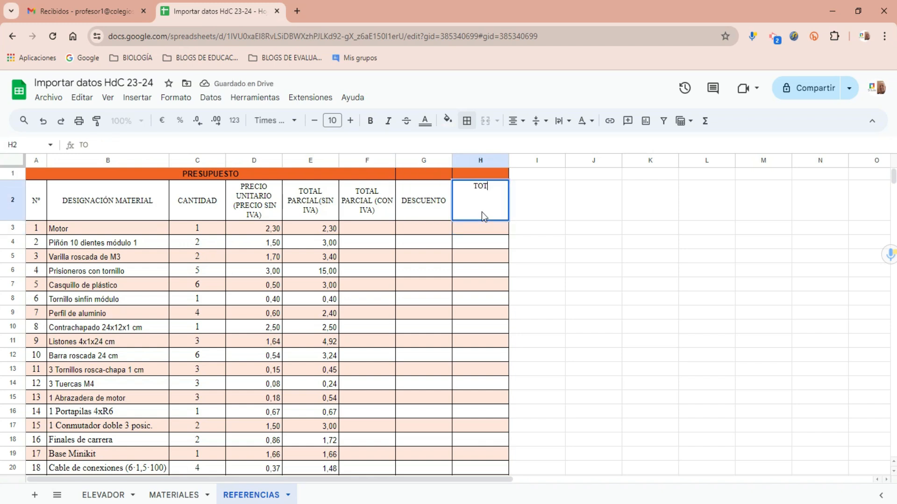
text(AL FINAL)
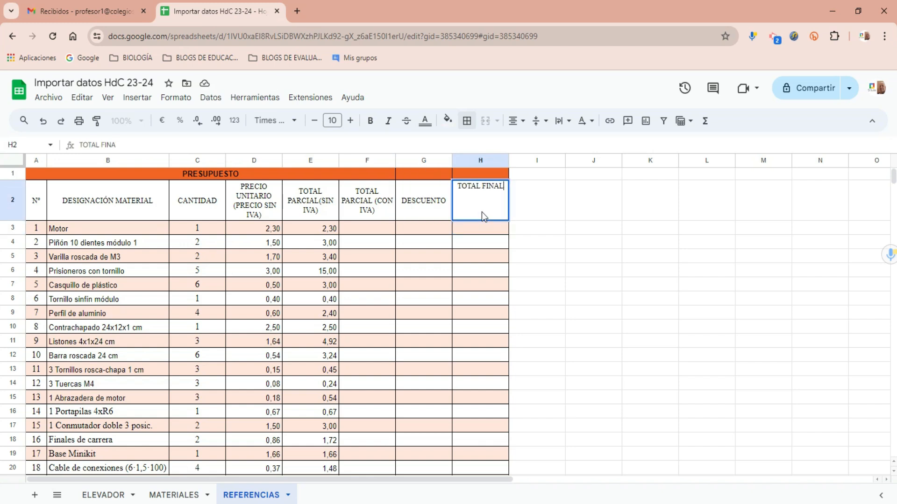
key(Return)
Enter the label IVA: in J3 and the rate 21% in J4
click(574, 230)
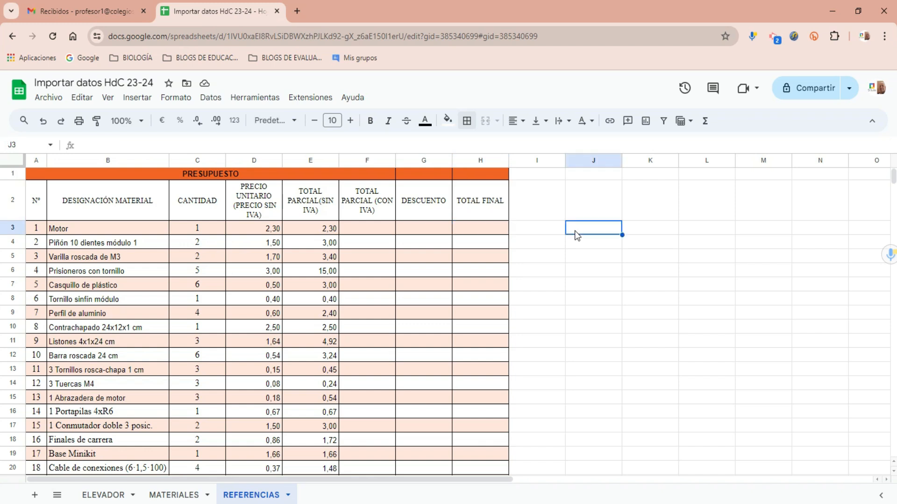
text(IVA:)
key(Tab)
click(591, 244)
text(21)
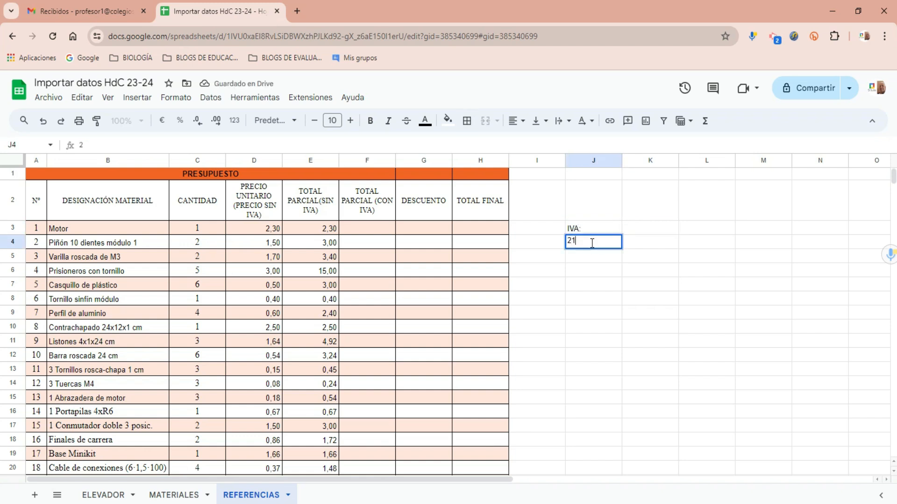
key(Return)
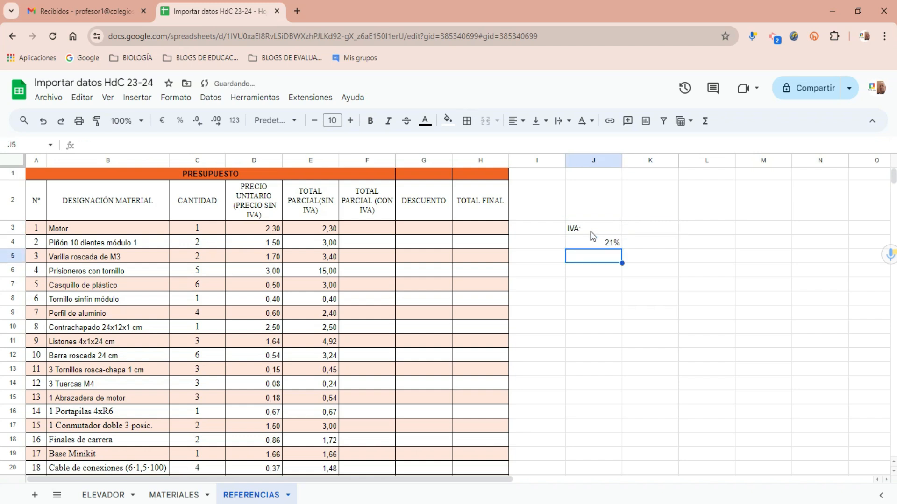
Center the IVA: label horizontally in J3
click(591, 231)
click(523, 122)
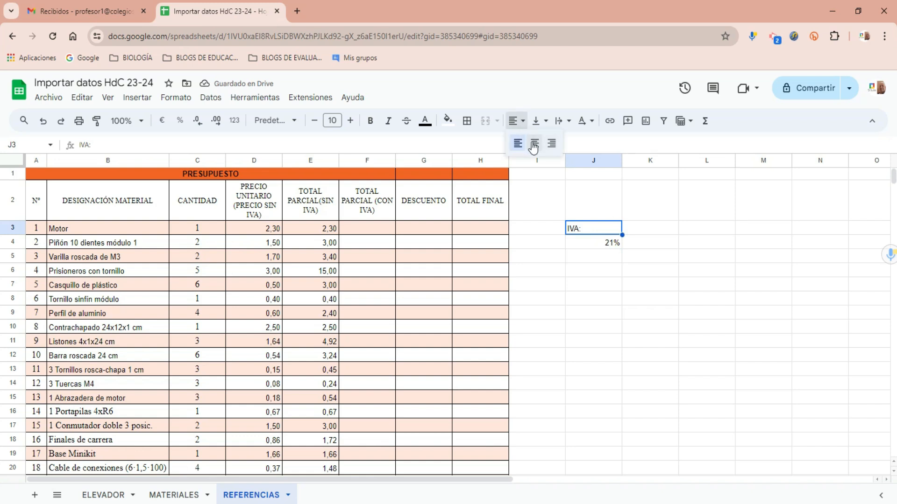
click(535, 143)
Format J3:J4 with bold white text and a medium blue fill
drag(598, 228, 599, 245)
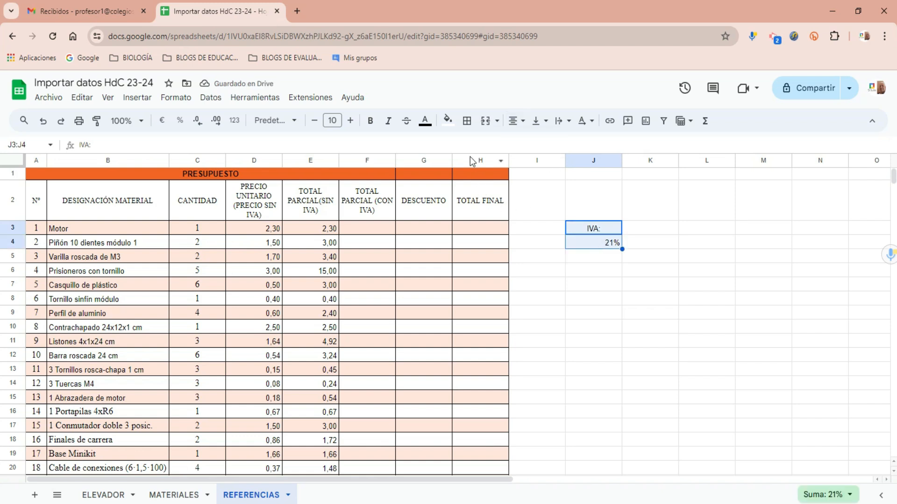
click(447, 121)
click(514, 175)
click(424, 121)
click(540, 162)
key(ctrl+b)
click(447, 120)
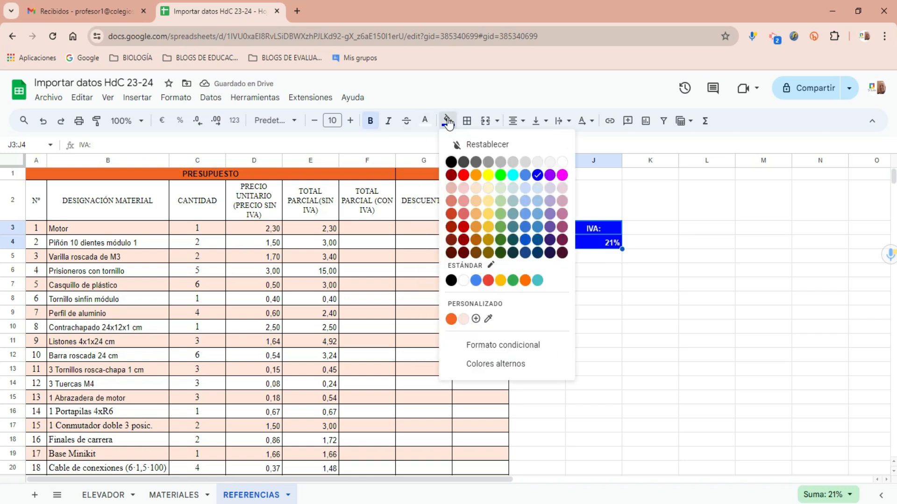
click(539, 227)
Enter the label DESCUENTO: in K3 and the rate 6% in K4
click(652, 229)
text(DESCUENTO:)
key(Return)
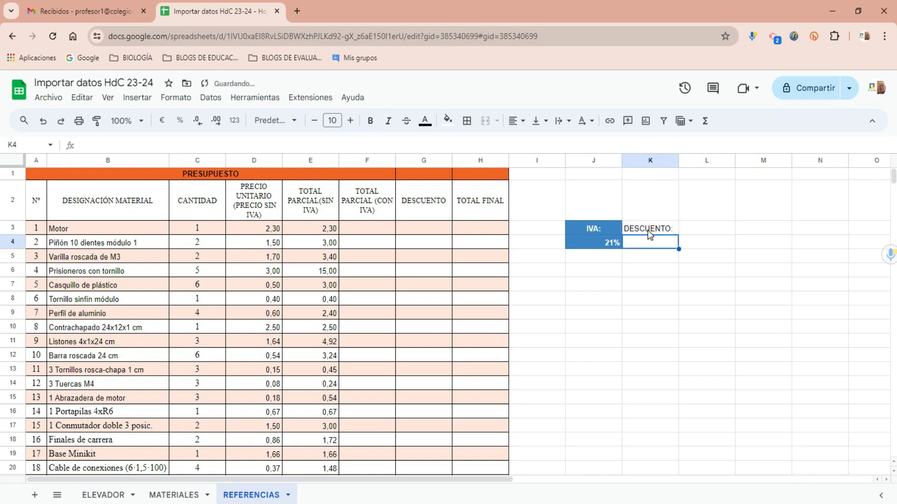
text(6)
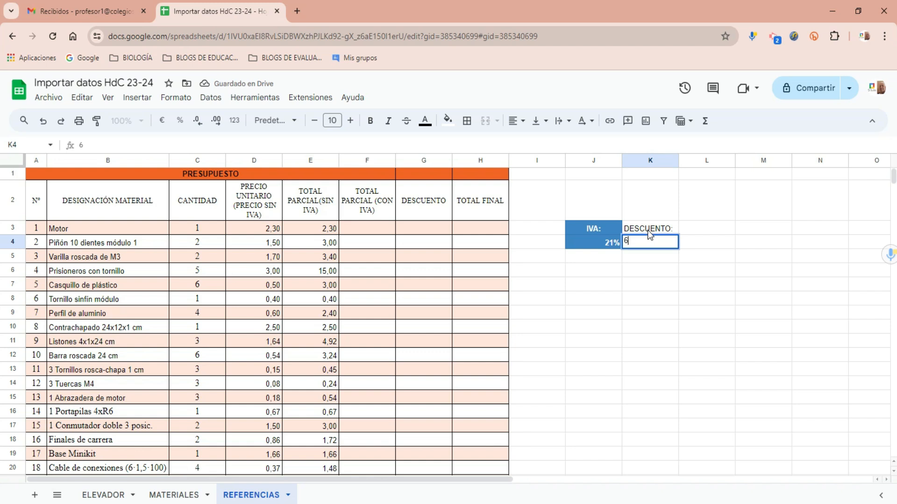
key(Return)
Copy the formatting of the IVA cells J3:J4 onto the DESCUENTO cells K3:K4
drag(598, 228, 599, 242)
click(96, 120)
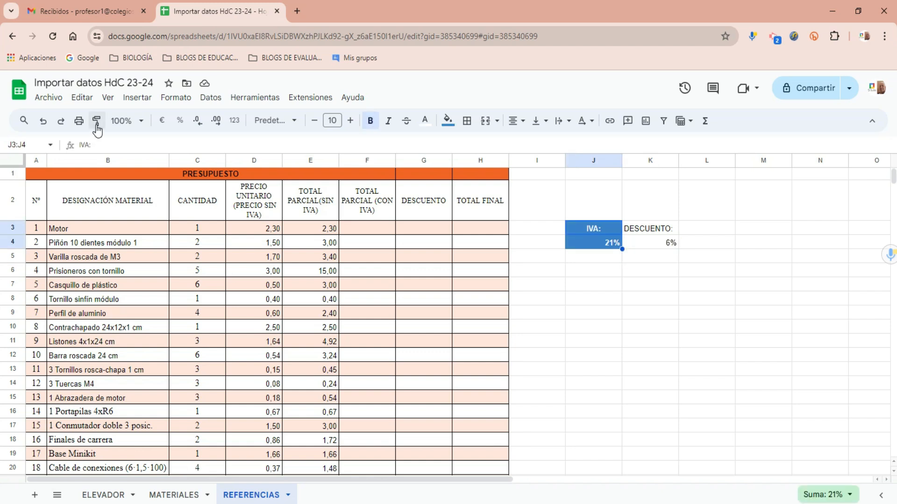
click(641, 229)
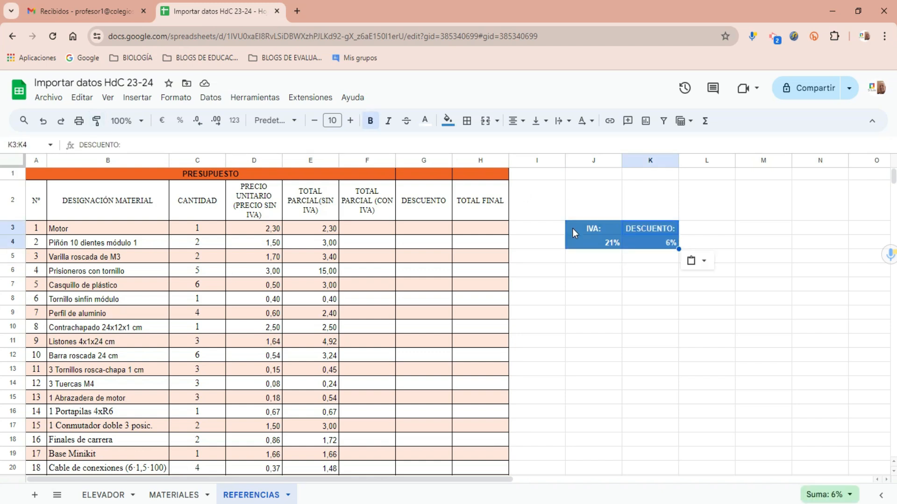
Examine which cells the TOTAL PARCIAL(SIN IVA) formula in E3 references, then select F3
click(323, 231)
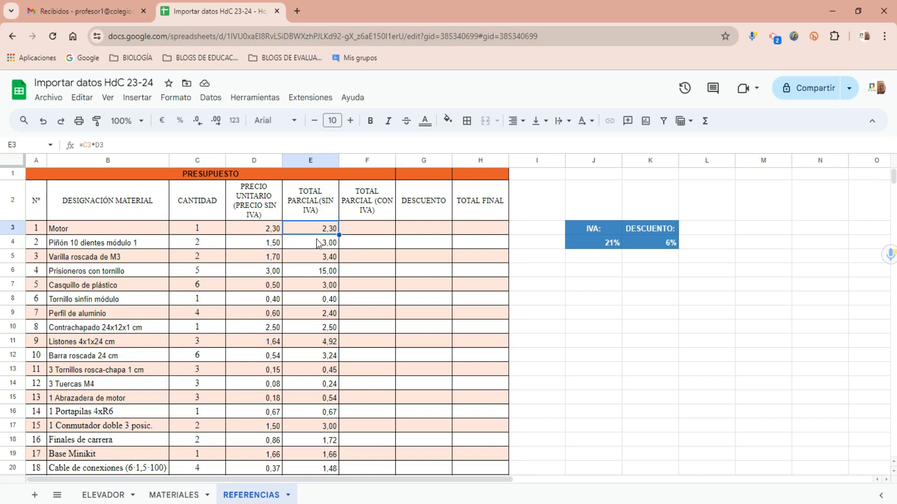
double_click(319, 232)
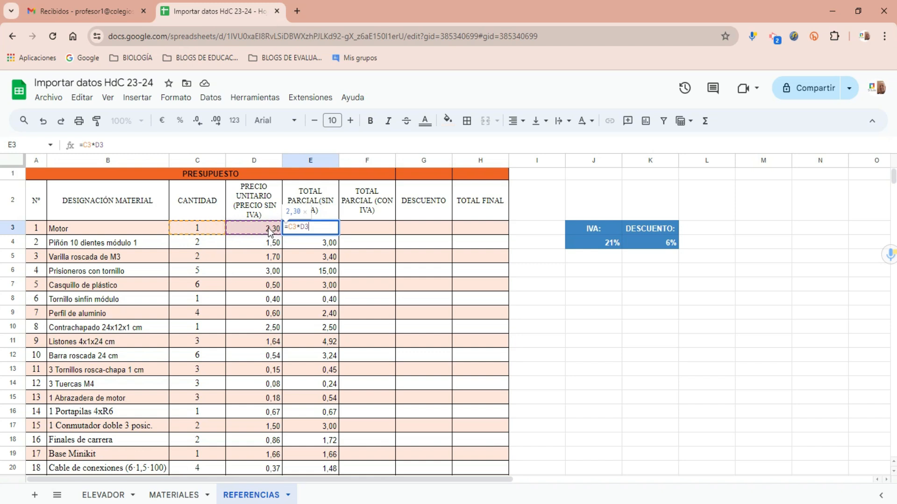
click(369, 234)
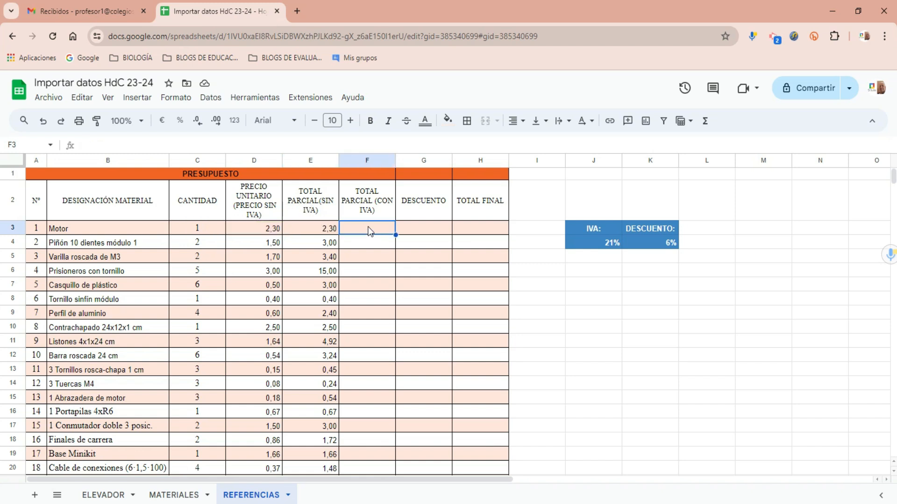
Enter the formula =E3+E3*J4 in F3 to calculate the Motor's TOTAL PARCIAL (CON IVA)
click(322, 231)
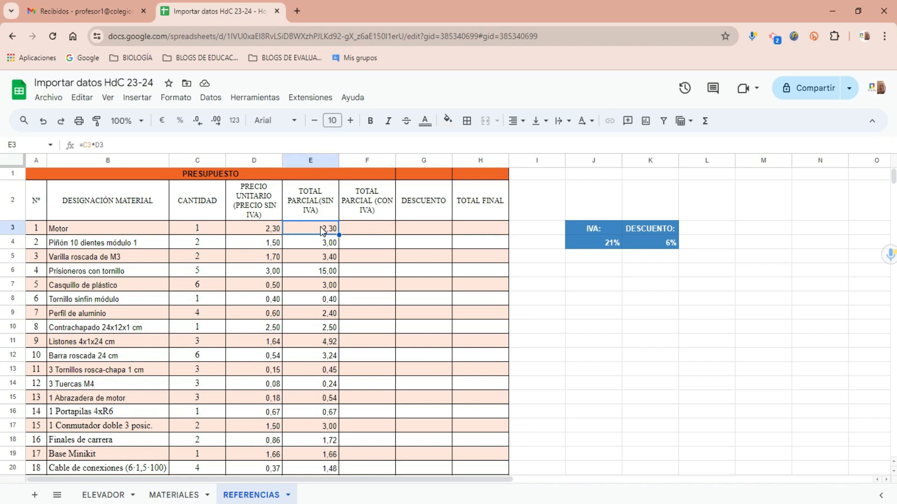
click(364, 231)
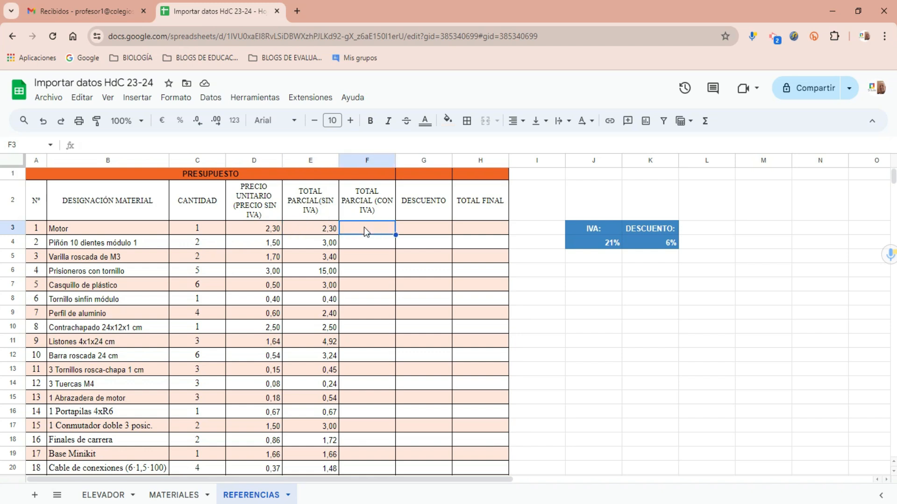
text(=)
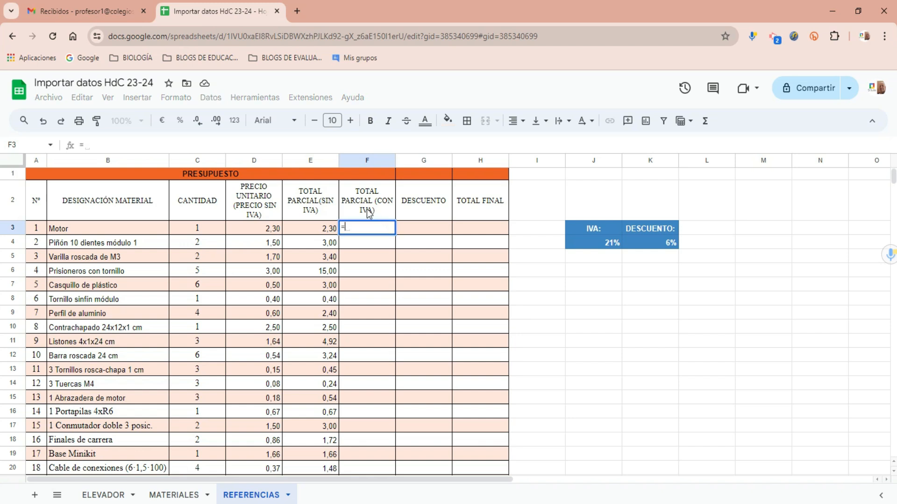
click(321, 231)
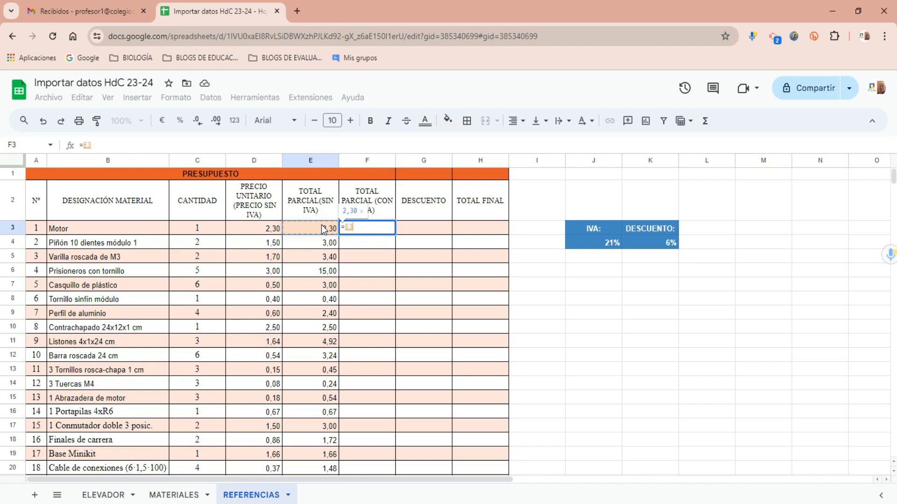
text(+)
click(329, 233)
text(*)
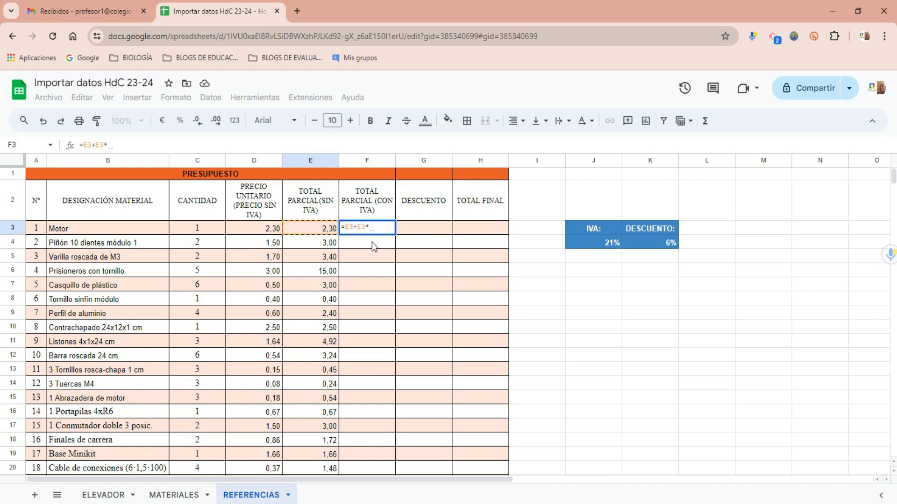
click(607, 243)
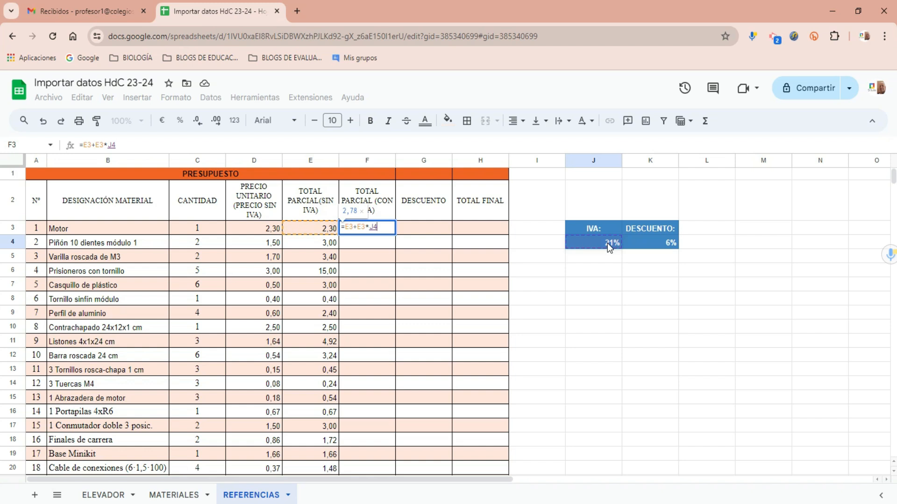
key(Return)
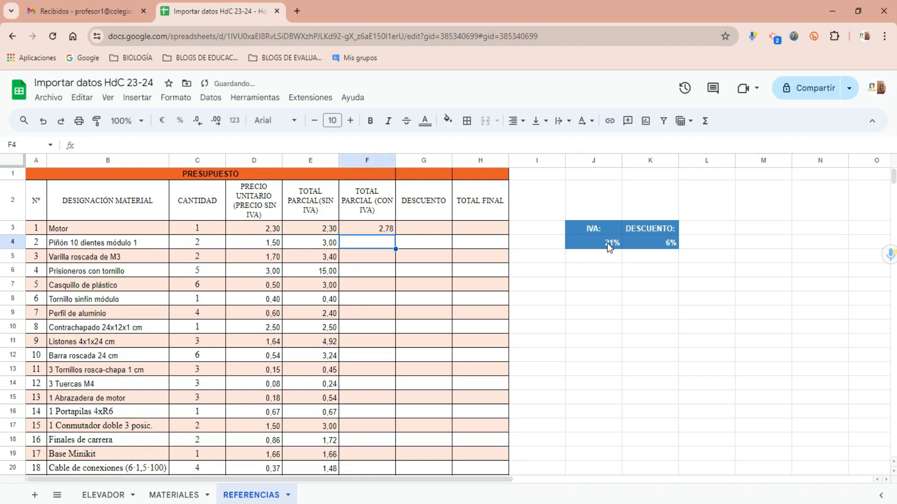
Examine each cell reference in the F3 formula, from both E3 terms to the IVA cell J4
click(387, 227)
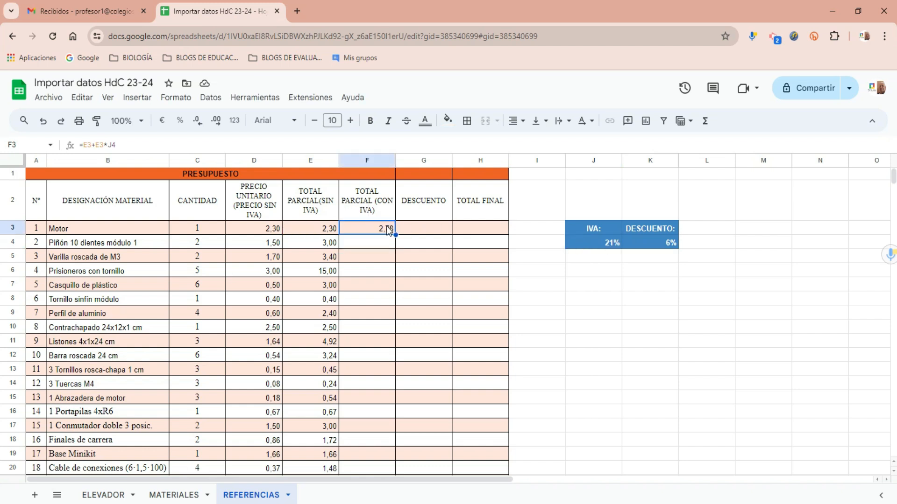
double_click(387, 227)
click(343, 227)
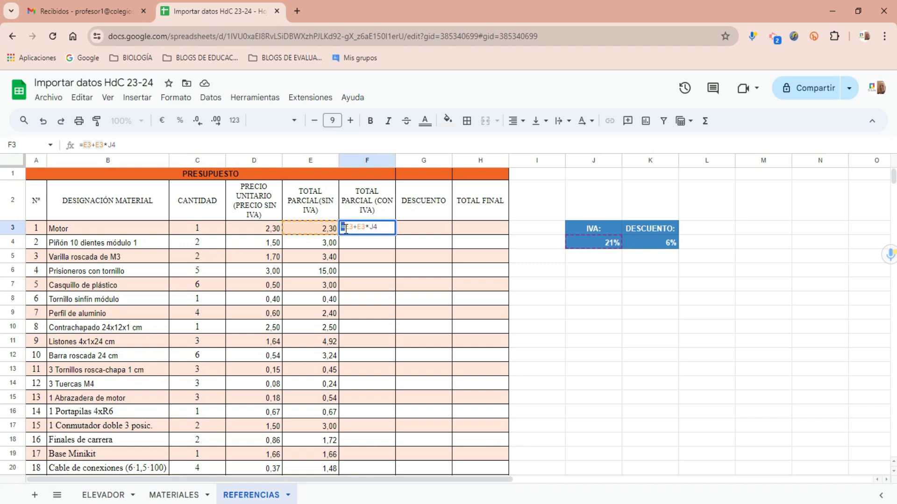
click(346, 228)
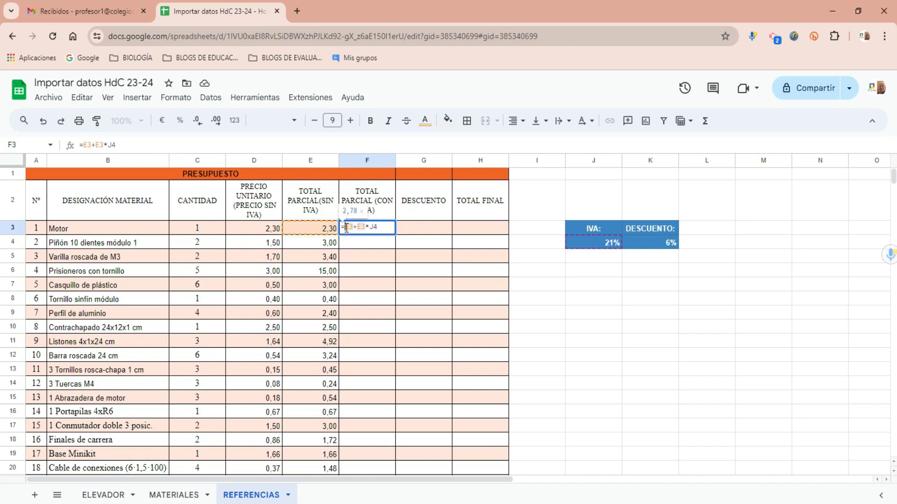
double_click(352, 228)
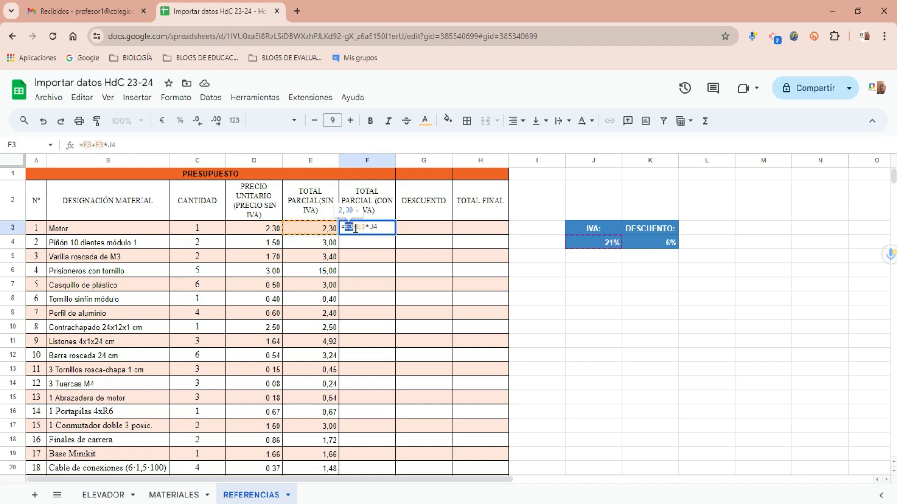
click(360, 227)
double_click(363, 228)
double_click(374, 228)
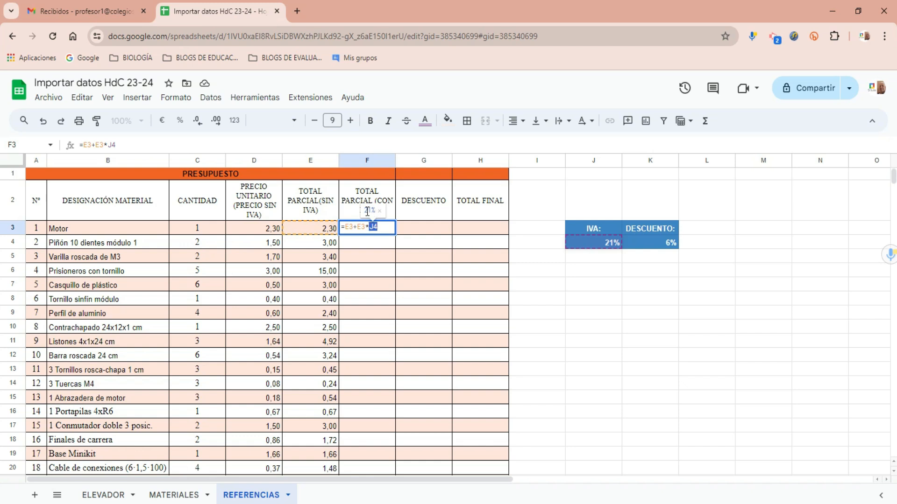
key(Return)
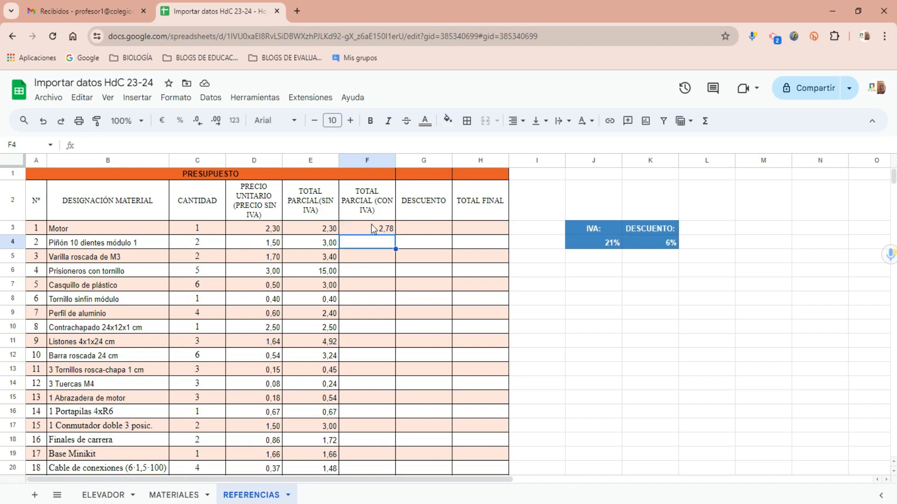
Fill the F3 formula down column F for the remaining materials and reject the suggested formula with an absolute reference
click(392, 231)
drag(395, 234, 386, 426)
scroll(384, 390, up, 1)
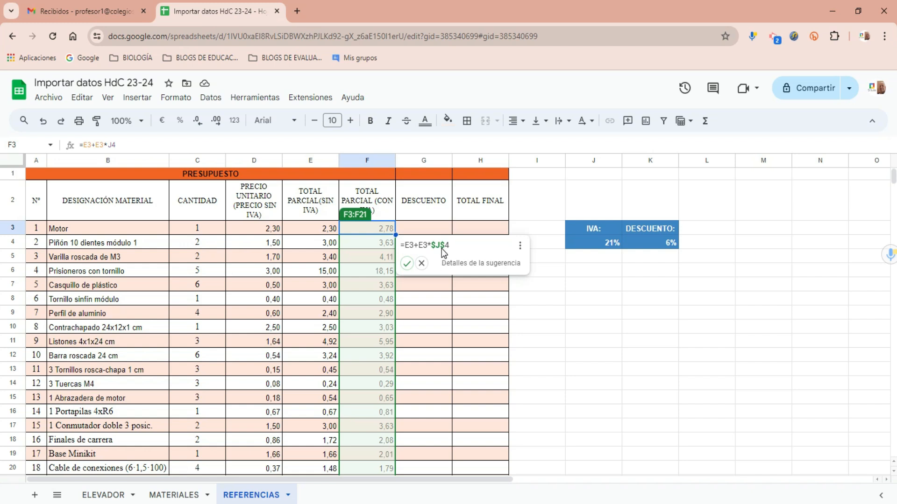
click(422, 264)
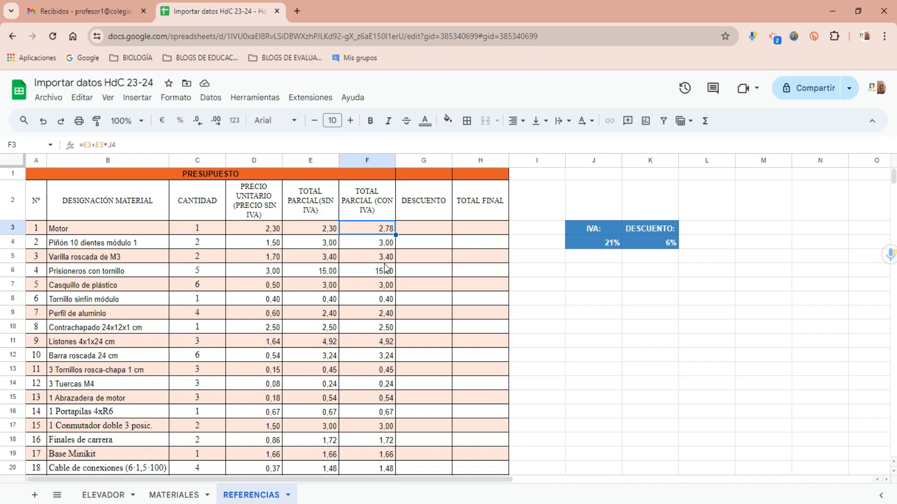
Compare the references in the F3 formula with the copies below it, then undo the fill down column F
click(384, 246)
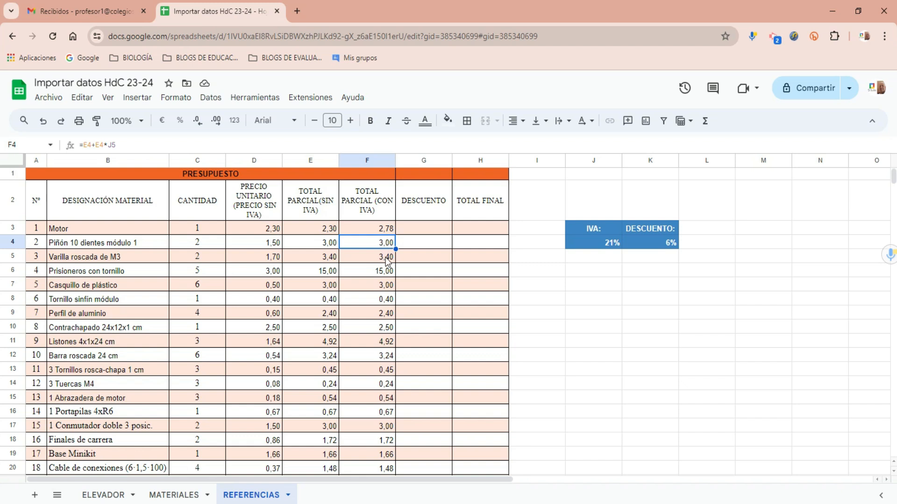
click(386, 261)
click(387, 273)
click(386, 232)
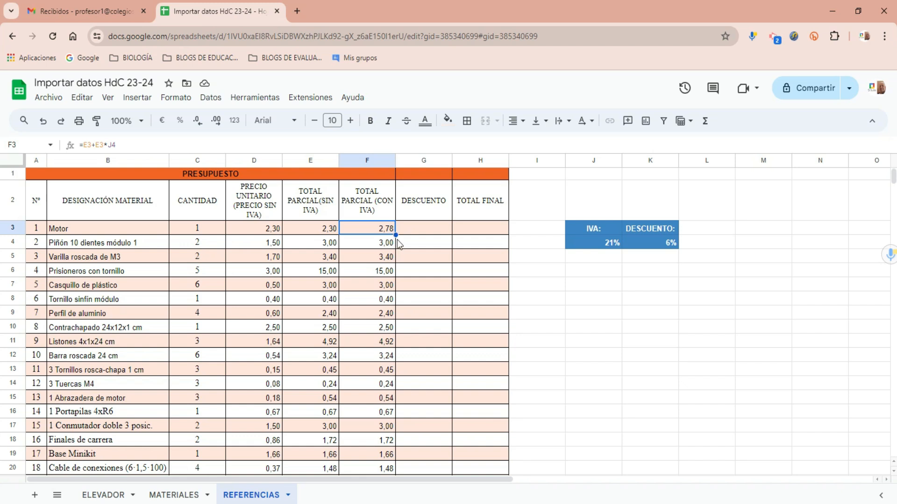
double_click(386, 230)
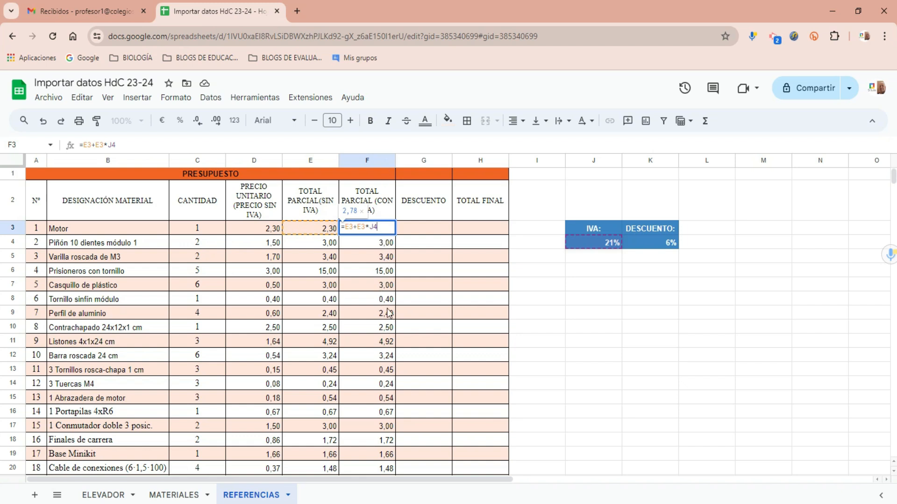
double_click(380, 246)
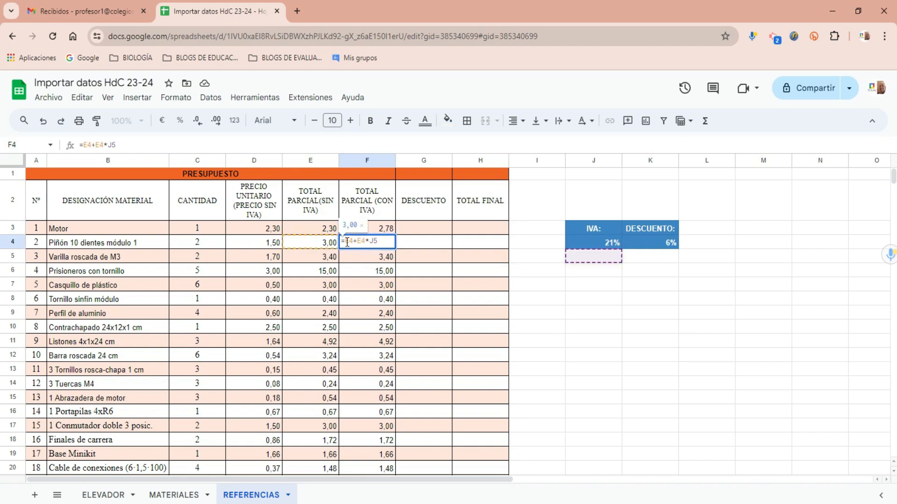
drag(344, 242, 366, 242)
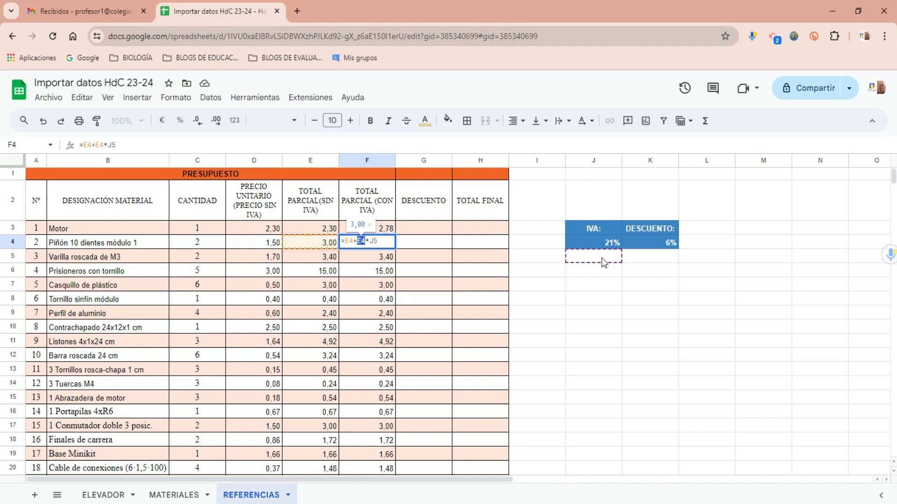
key(Escape)
key(ctrl+z)
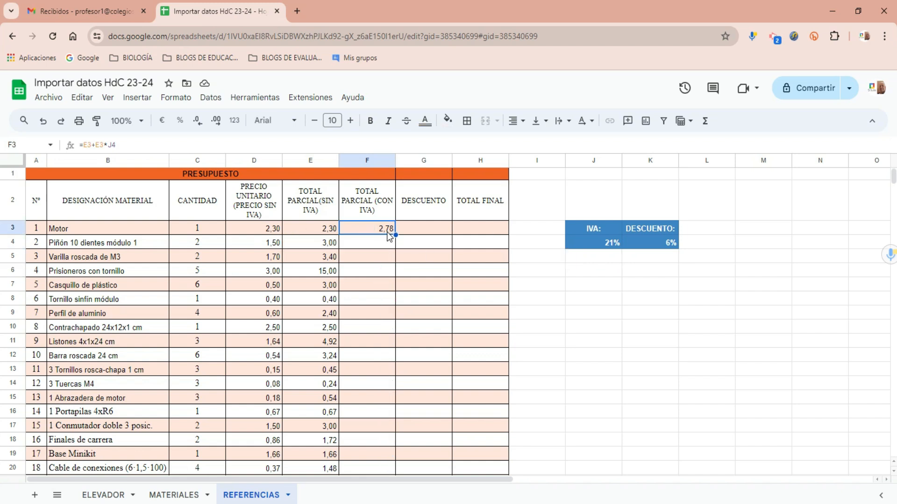
Make the IVA reference in F3 absolute as =E3+E3*$J$4 and fill the formula down to F21
double_click(388, 230)
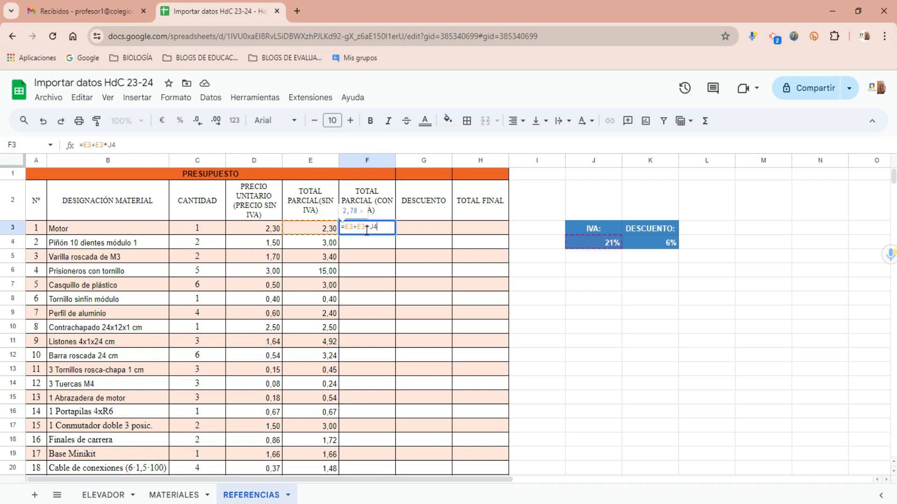
click(373, 228)
text($J$)
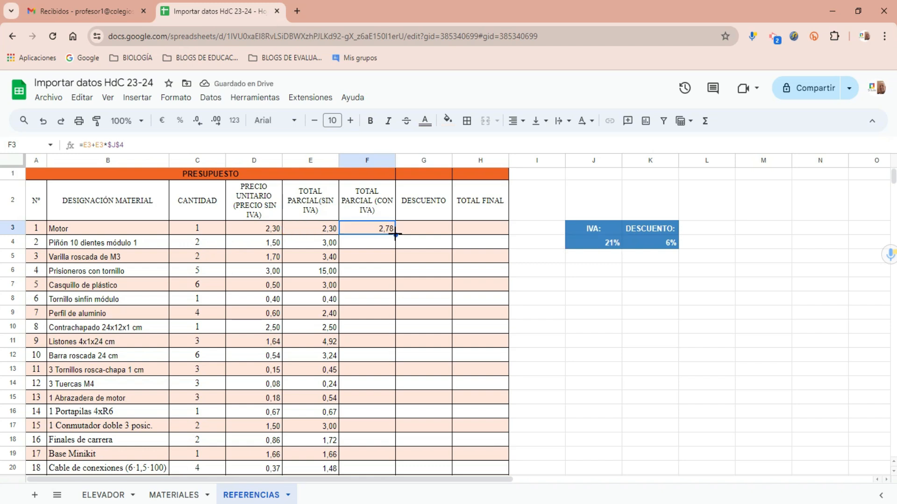
drag(395, 235, 395, 449)
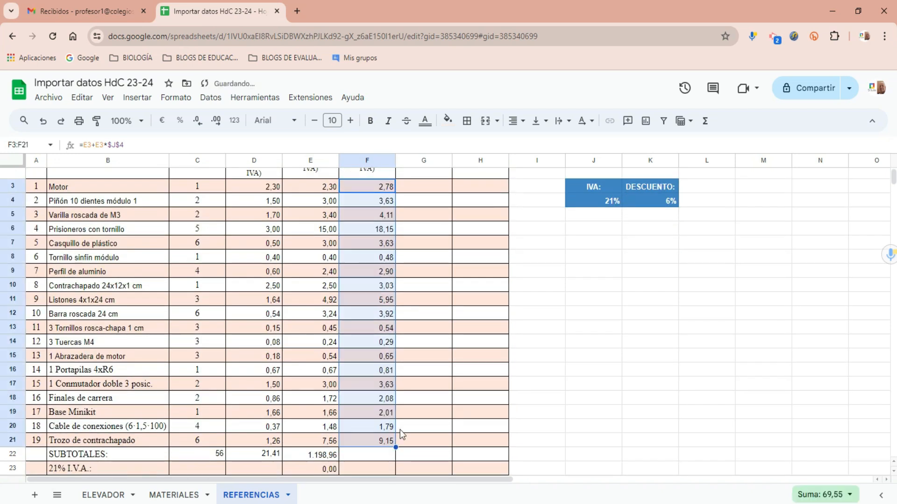
scroll(395, 402, up, 3)
click(381, 246)
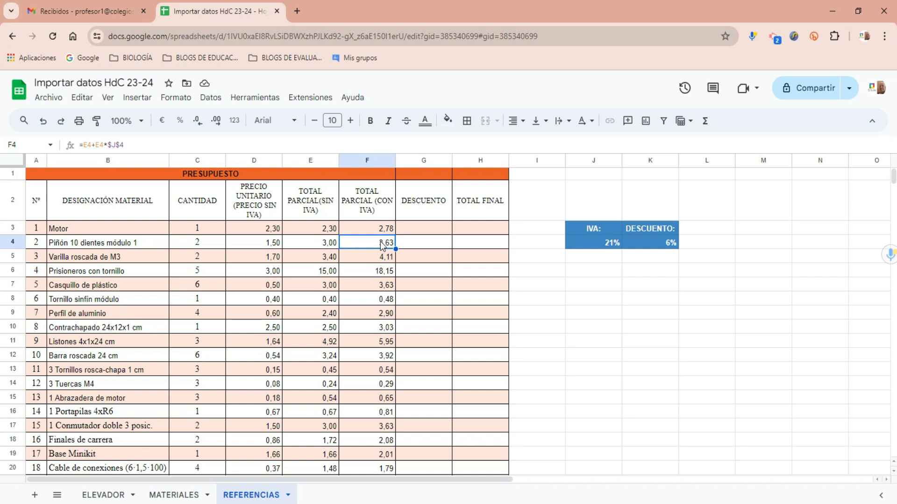
Change the IVA reference in F3 to the mixed reference J$4 and fill the formula down to F21
click(384, 231)
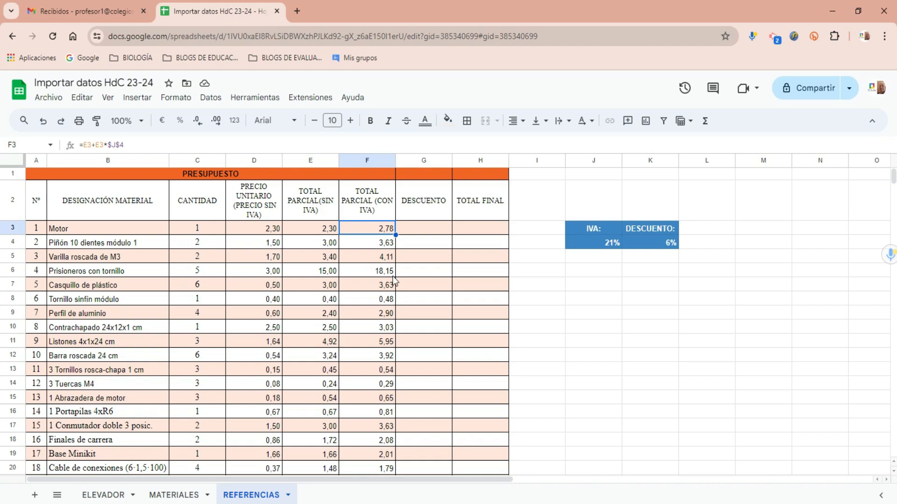
double_click(386, 229)
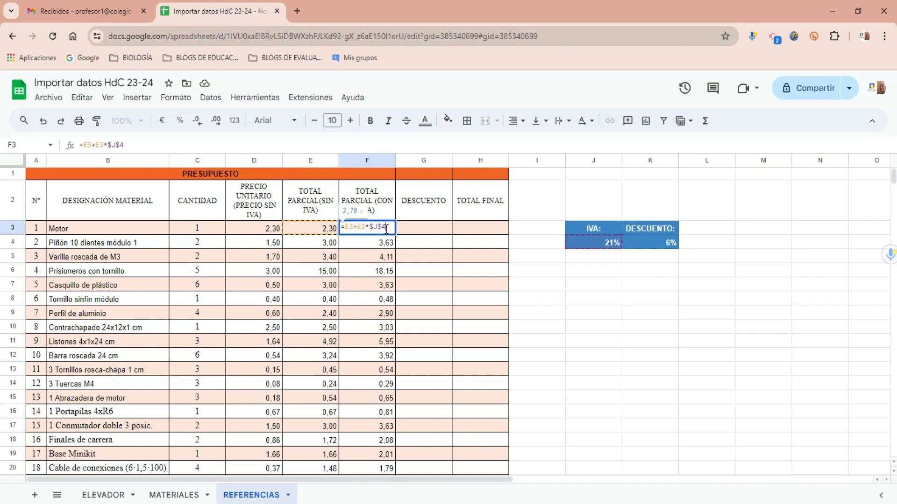
click(374, 228)
key(BackSpace)
key(Return)
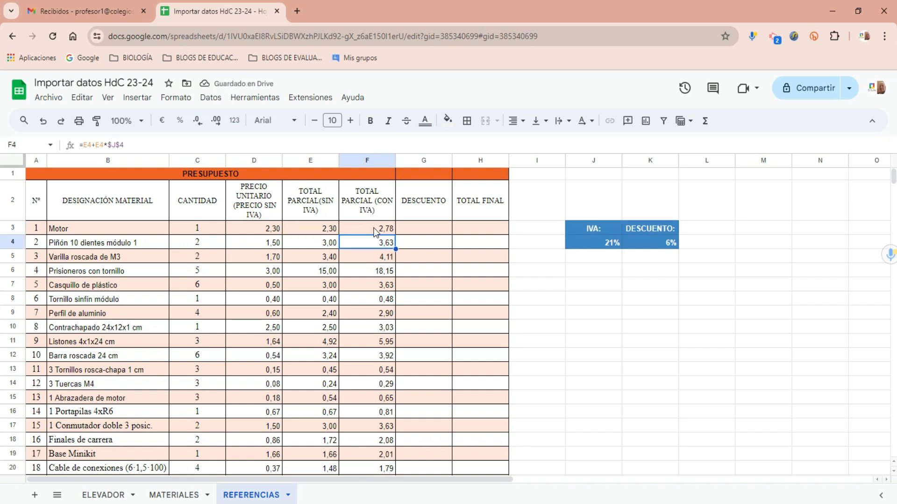
click(386, 229)
drag(396, 235, 396, 433)
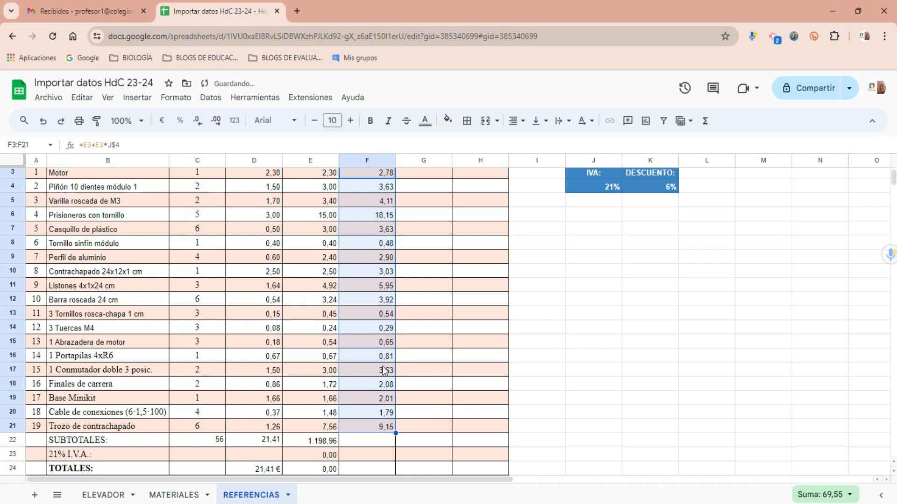
Examine which IVA cell the copied formulas in F4, F5 and F6 reference
scroll(383, 369, up, 2)
click(385, 247)
double_click(383, 246)
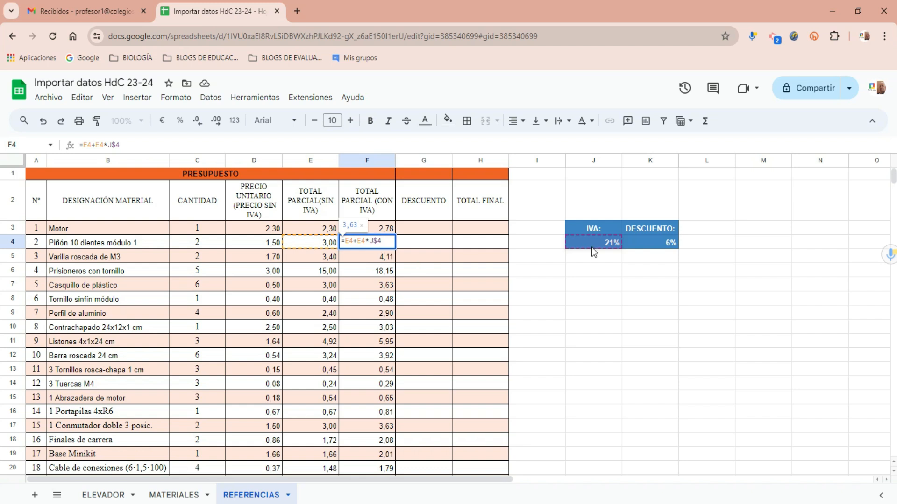
key(Return)
double_click(385, 257)
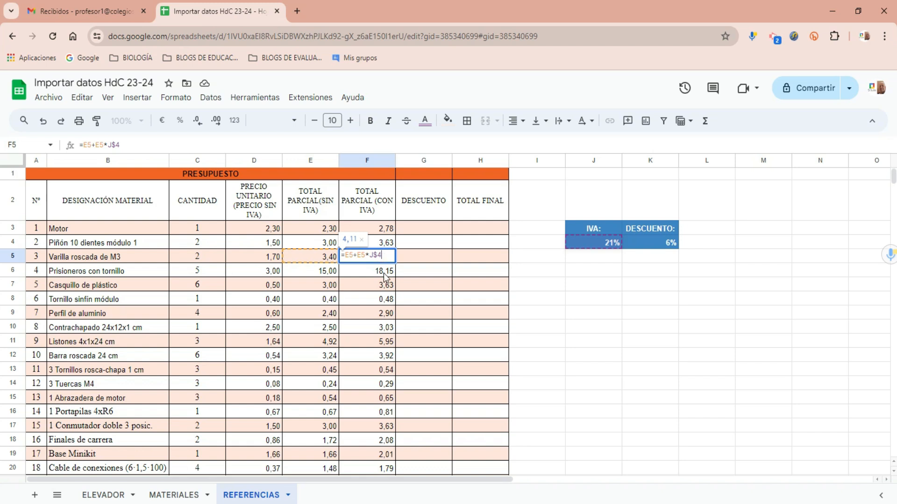
key(Return)
double_click(384, 275)
key(Return)
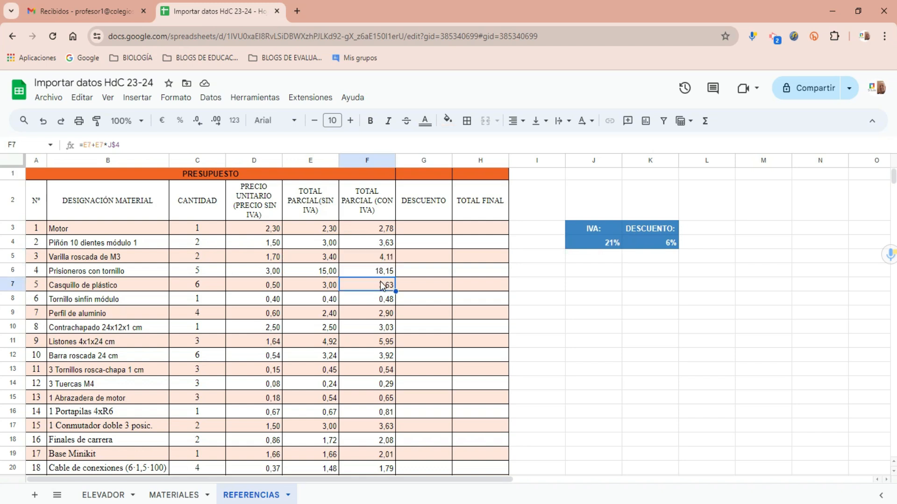
Copy the F3 formula across into the DESCUENTO cell G3 and select G3 to inspect its references
click(382, 230)
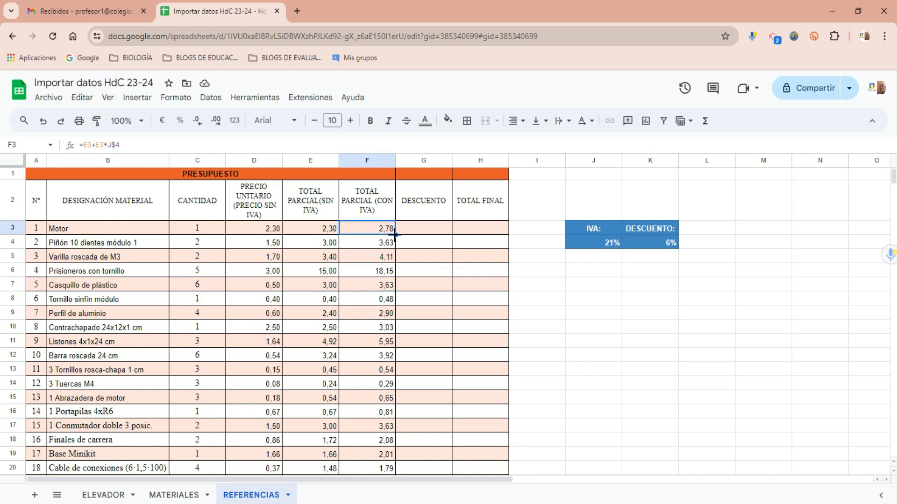
drag(395, 235, 434, 232)
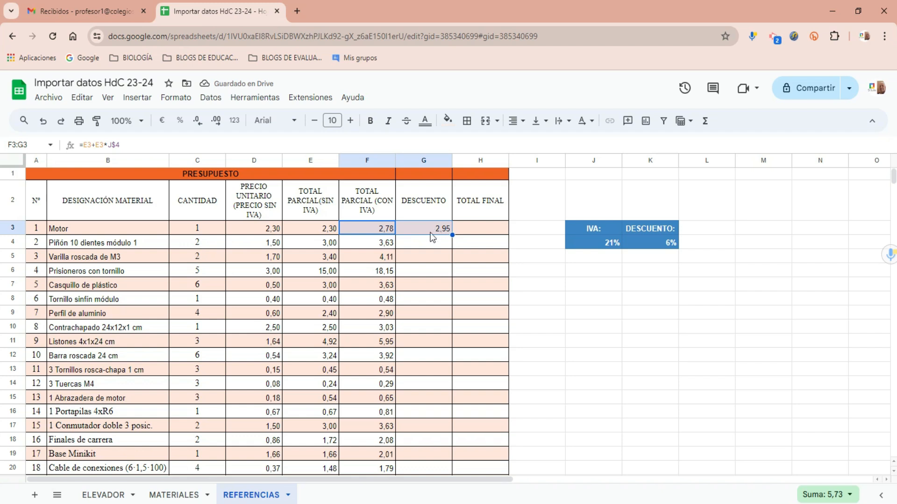
click(441, 233)
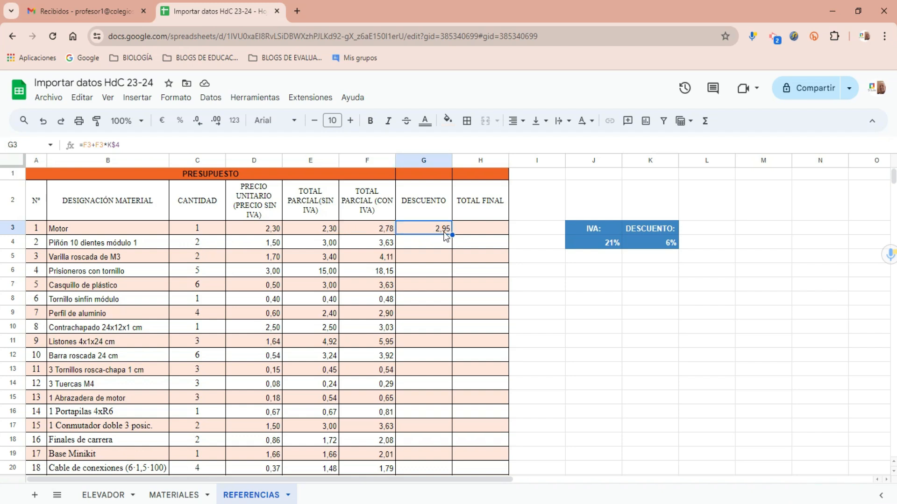
Fill the DESCUENTO formula from G3 down to G7 and inspect the cell references in G3 and G4
drag(452, 235, 451, 287)
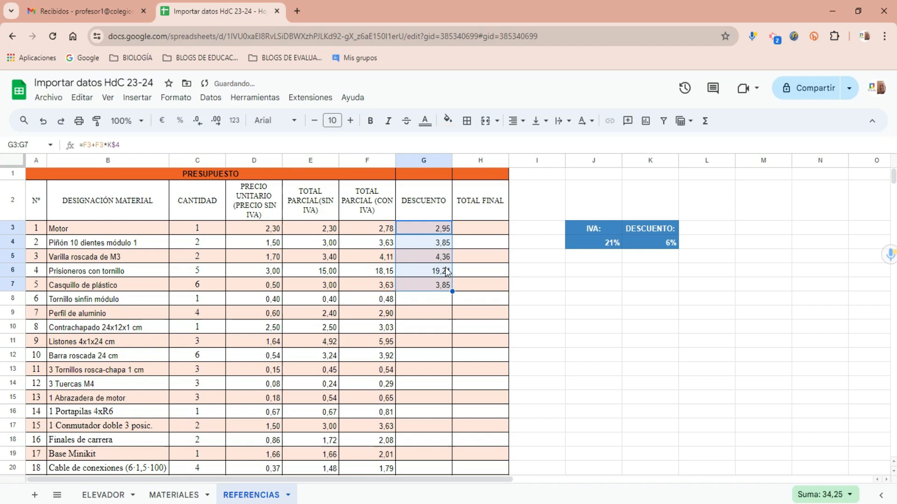
double_click(440, 229)
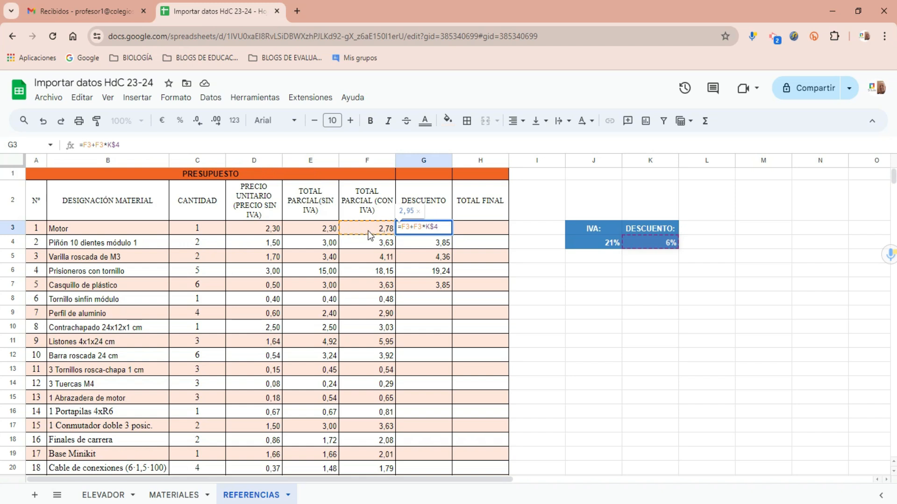
key(Return)
double_click(427, 245)
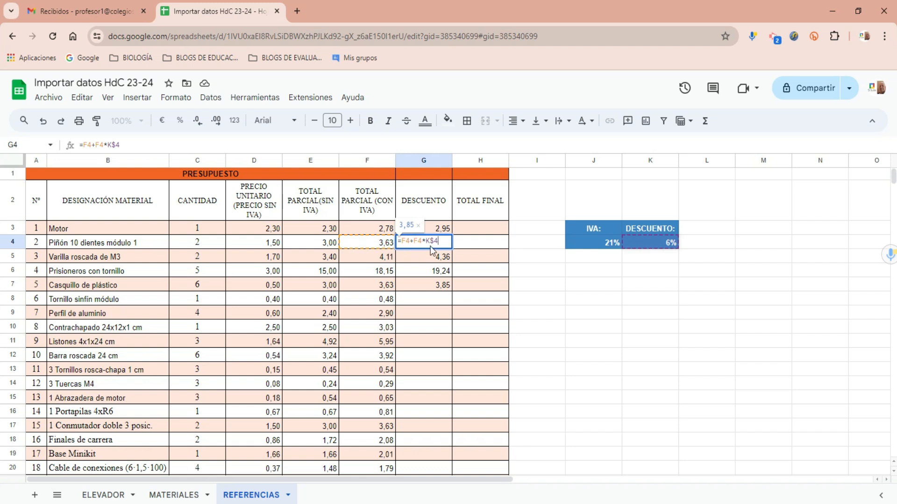
double_click(437, 228)
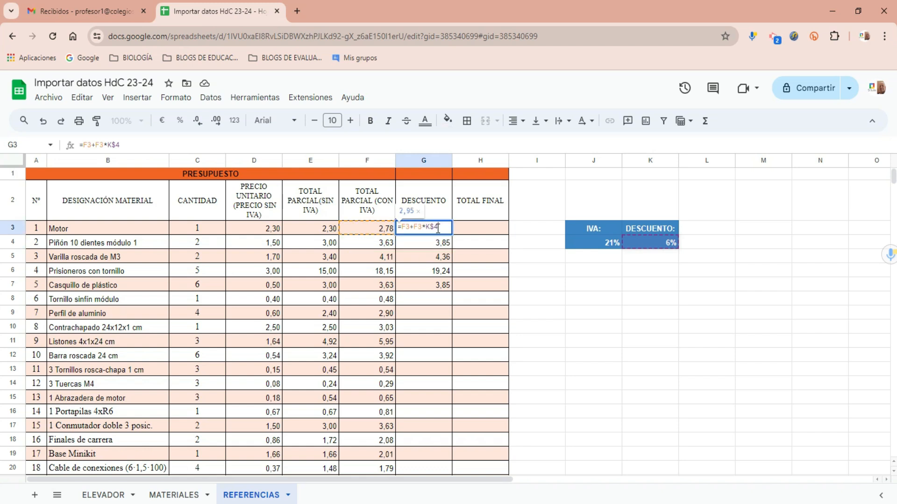
double_click(429, 228)
key(Return)
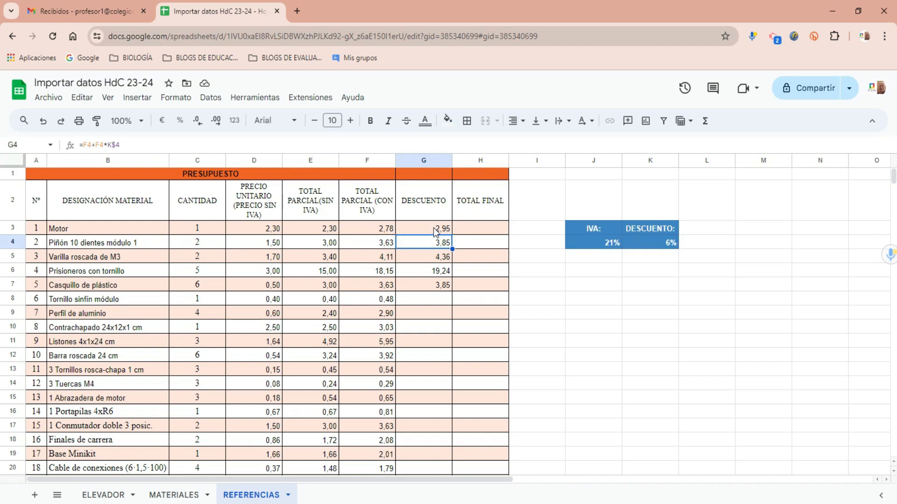
Make the IVA reference in F3 absolute as =E3+E3*$J$4, copy the formula across to G3 and inspect its references
click(384, 230)
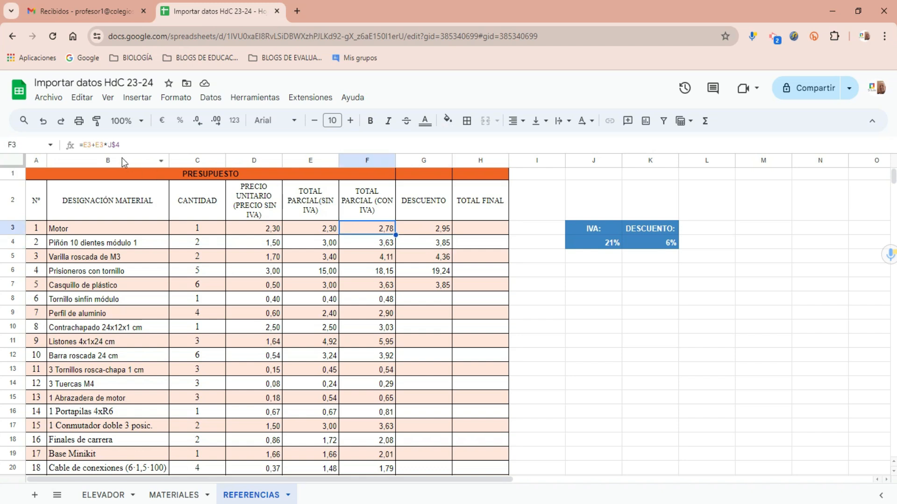
double_click(378, 231)
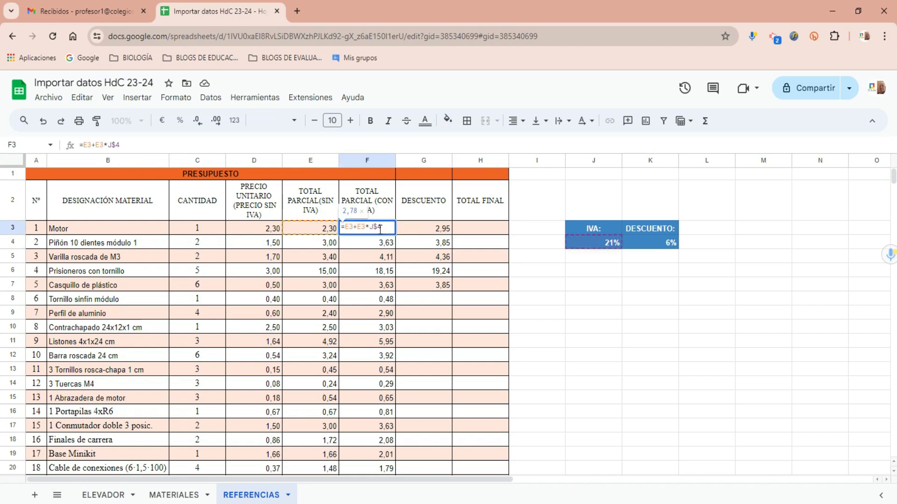
text($)
key(Return)
click(342, 228)
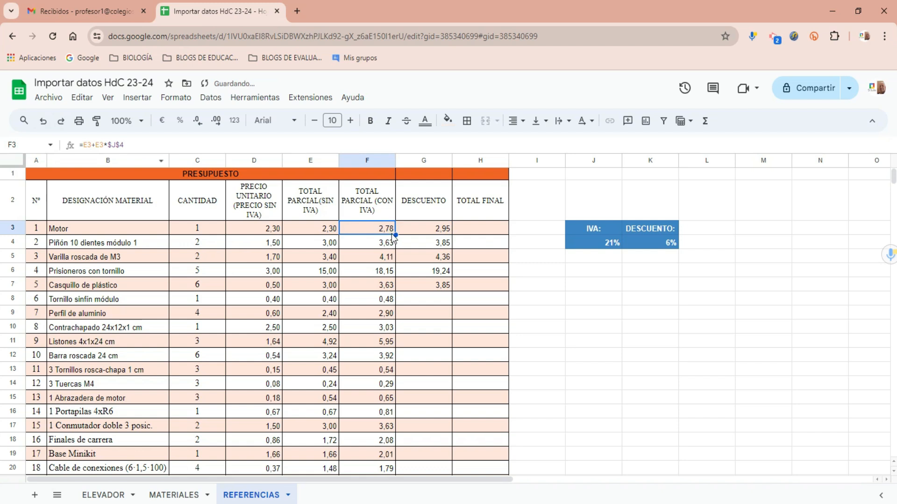
drag(396, 235, 442, 228)
double_click(438, 236)
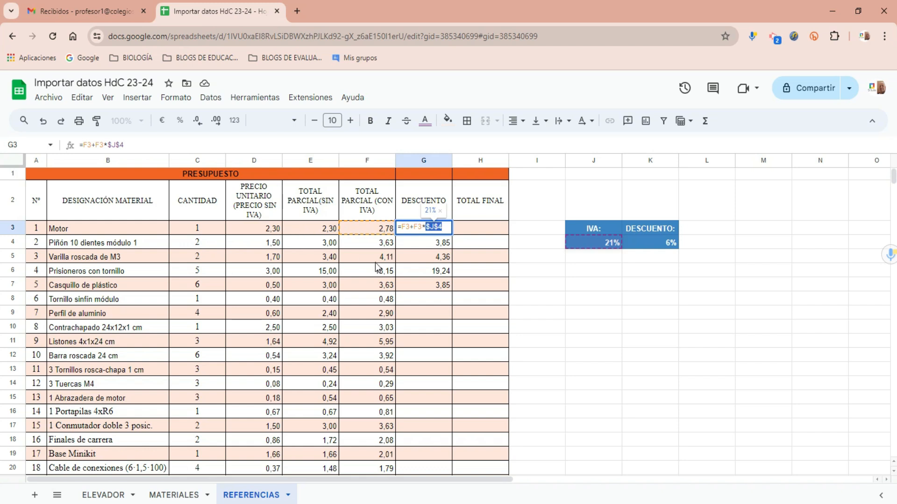
Leave G3 without editing and undo the recent formula changes until the DESCUENTO column is empty
key(Escape)
click(43, 121)
click(44, 122)
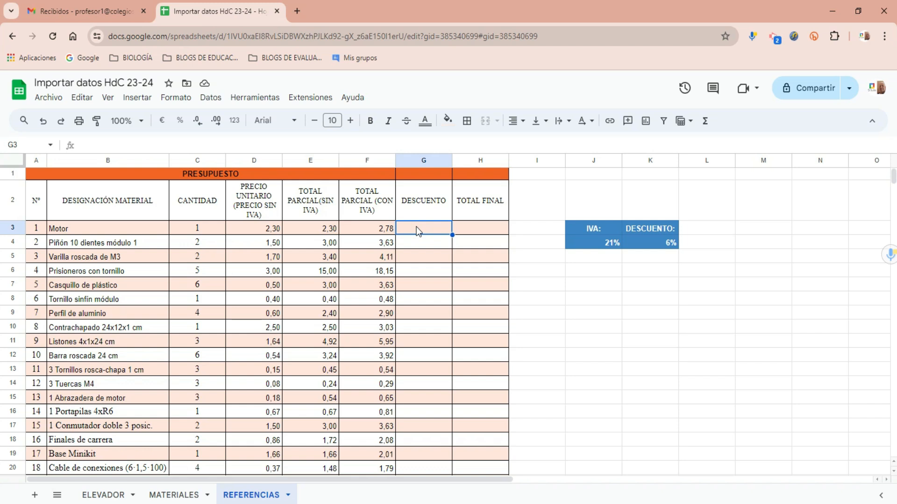
Enter the discount formula =F3*K$4 in DESCUENTO cell G3, using a mixed reference to the discount rate
text(=)
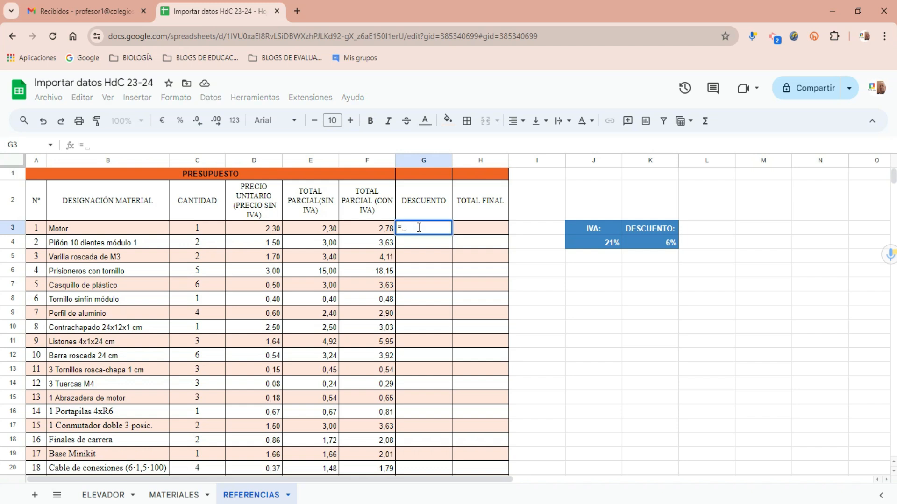
click(383, 230)
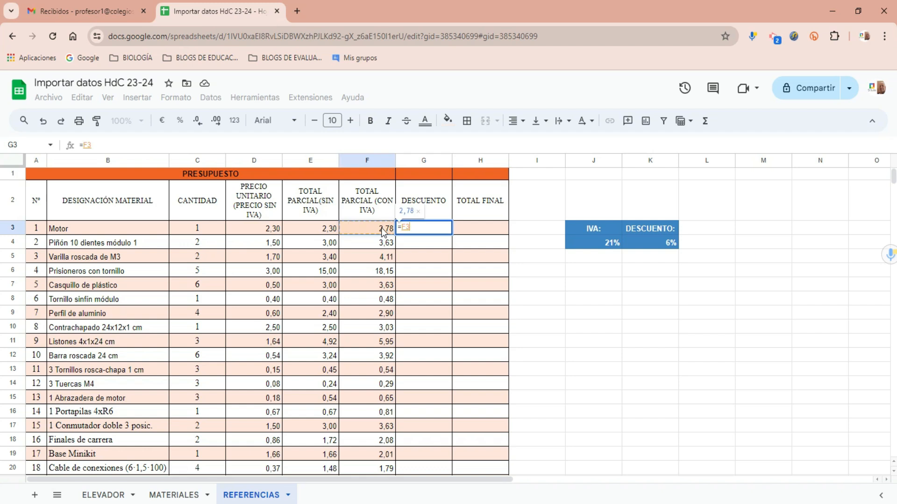
text(*)
click(658, 244)
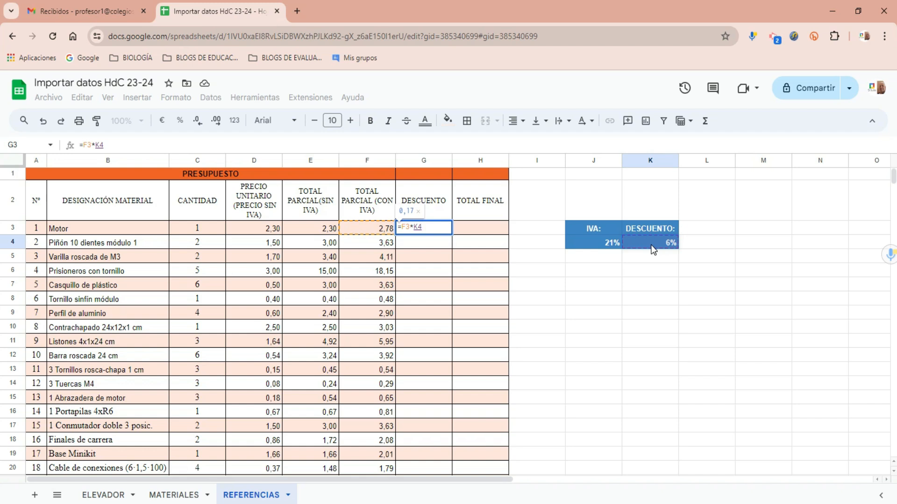
click(418, 227)
key(F4)
key(Return)
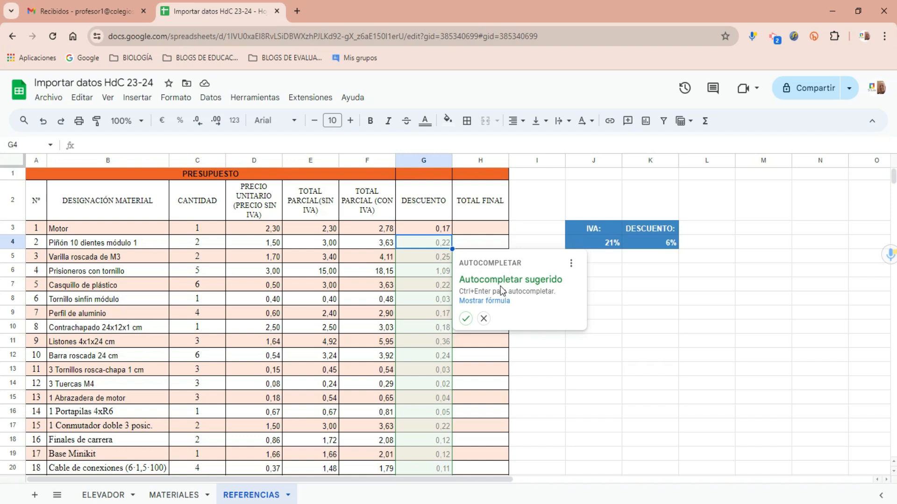
Accept the suggested autofill of the discount formula down the DESCUENTO column and clear G22:G24
click(466, 318)
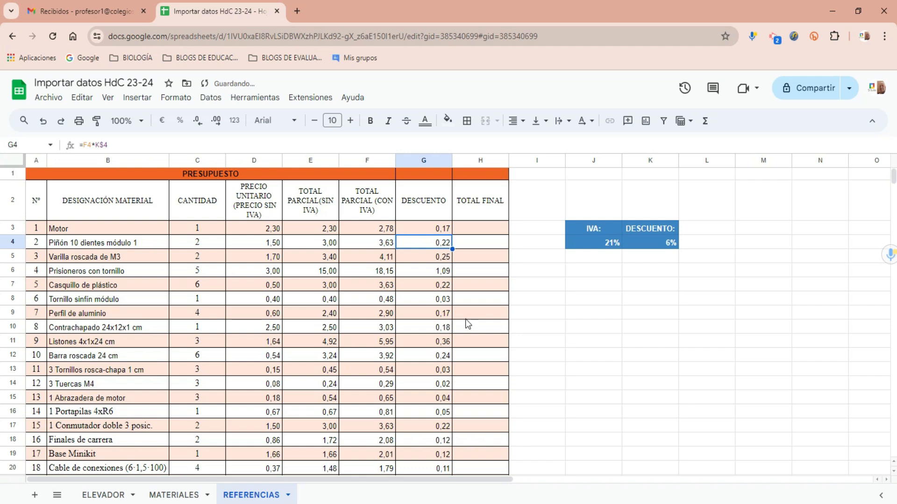
scroll(465, 319, down, 4)
drag(448, 322, 445, 347)
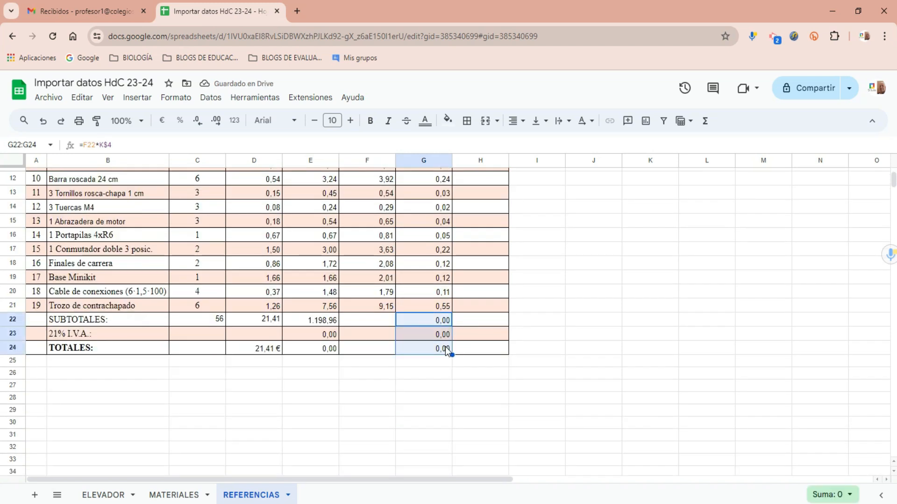
key(Delete)
Inspect the cell references of the discount formulas in G3, G6 and G8
scroll(445, 347, up, 2)
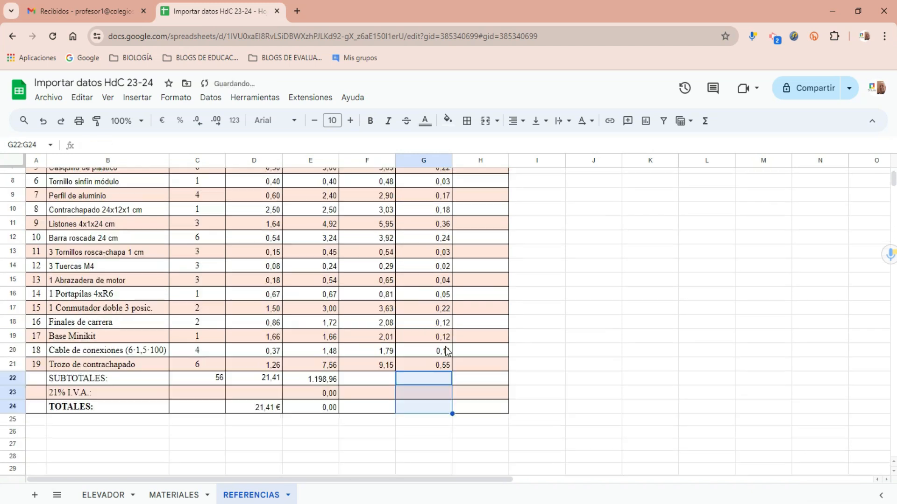
scroll(446, 352, up, 3)
click(439, 228)
double_click(439, 231)
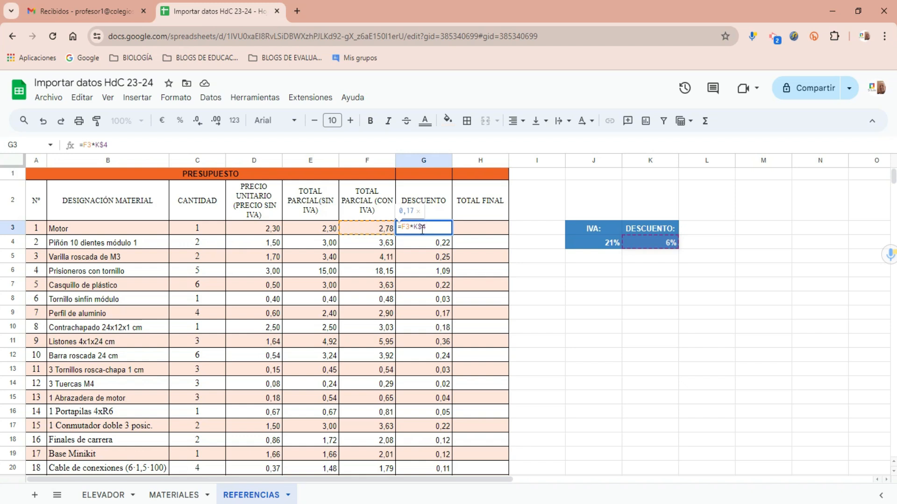
double_click(423, 273)
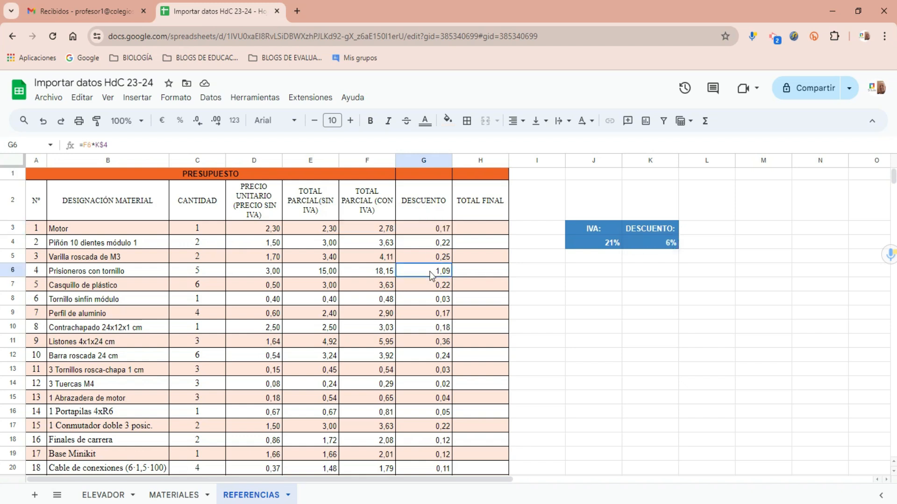
double_click(423, 300)
key(Return)
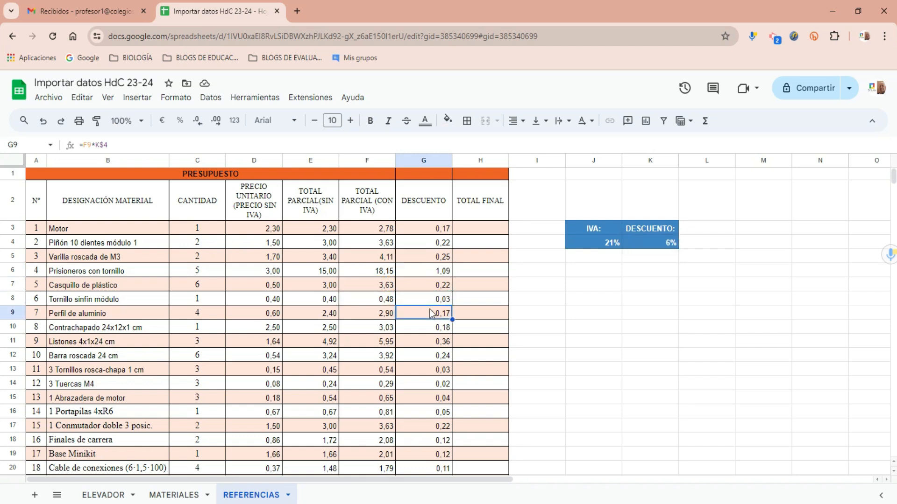
Enter the formula =F3-G3 in the TOTAL FINAL cell H3
click(480, 234)
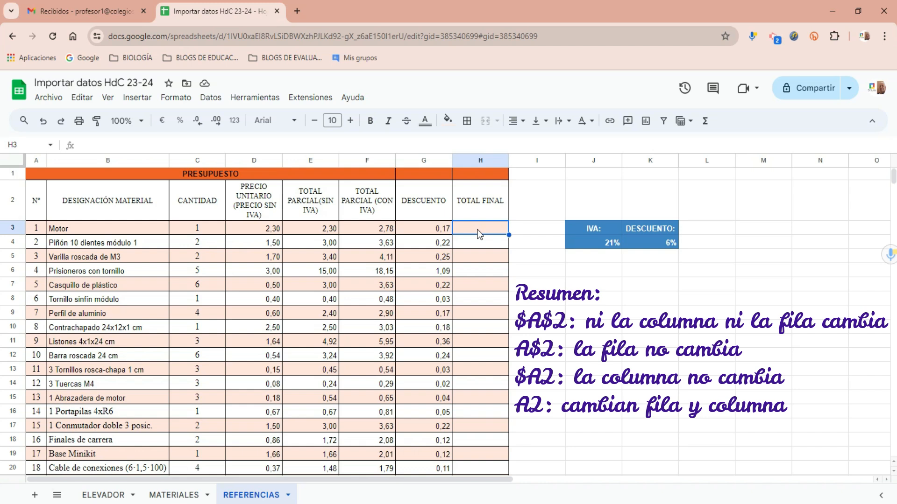
text(=)
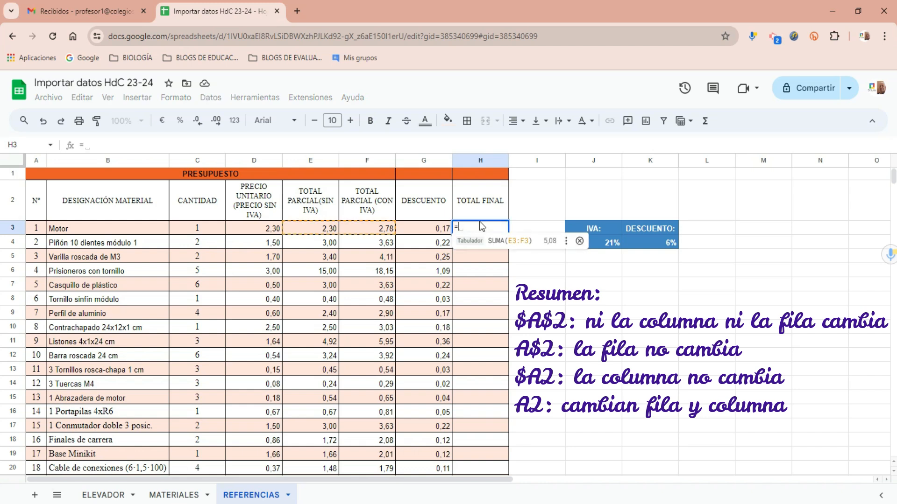
click(391, 231)
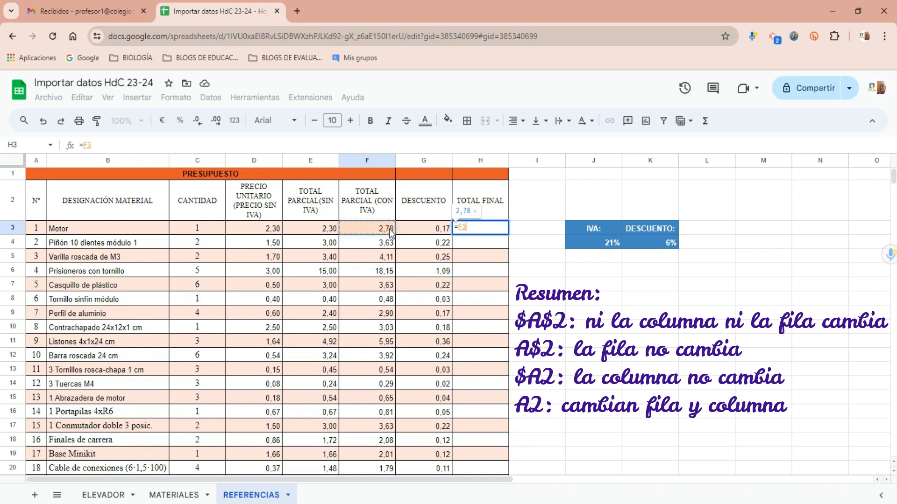
text(-)
click(433, 233)
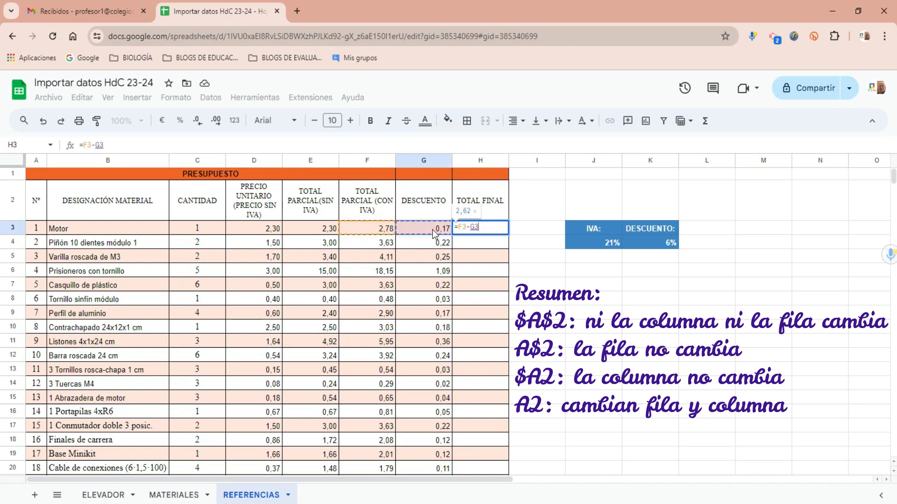
key(Return)
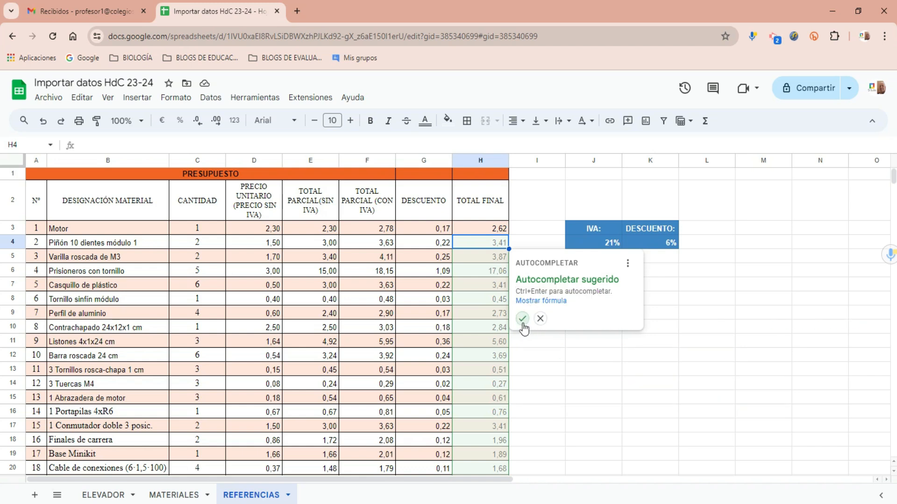
Accept the suggested autofill of the formula down the TOTAL FINAL column and clear H22:H24
click(522, 316)
scroll(498, 317, down, 8)
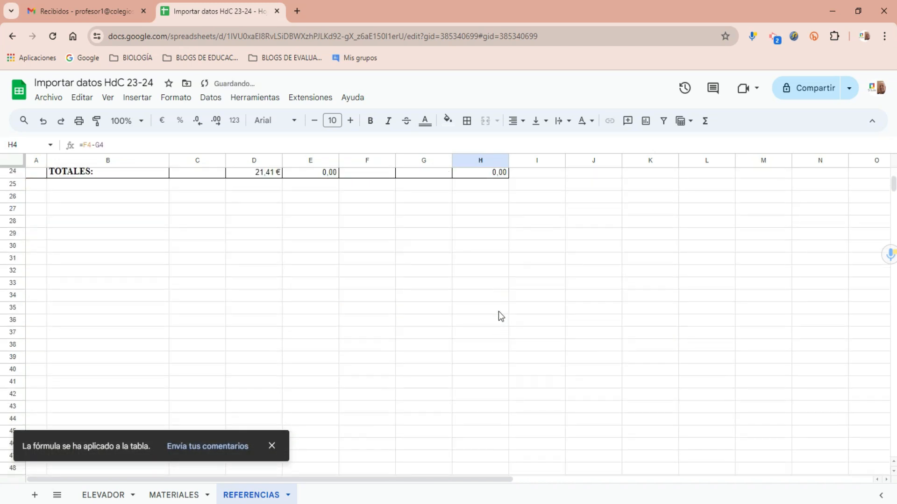
scroll(497, 281, up, 3)
drag(498, 265, 498, 292)
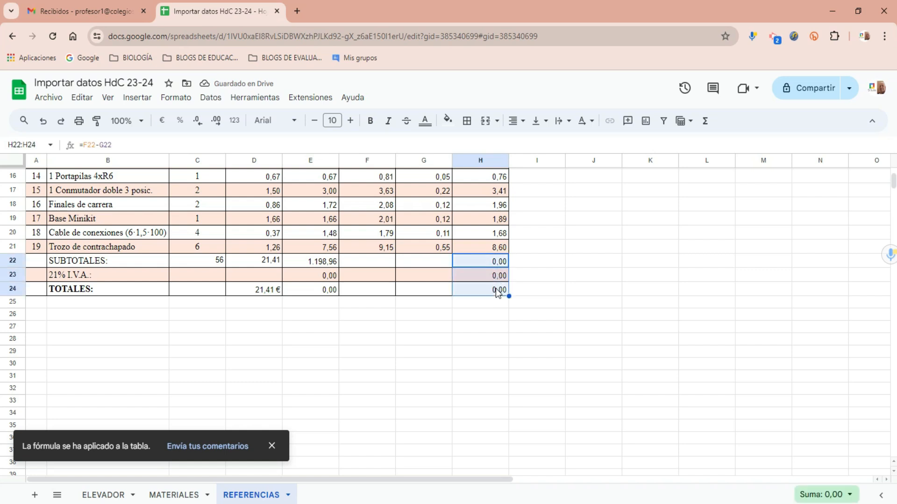
key(Delete)
Copy the SUBTOTALES sum in E22 across to H22 and the TOTALES formula in F24 across to H24
scroll(501, 296, up, 5)
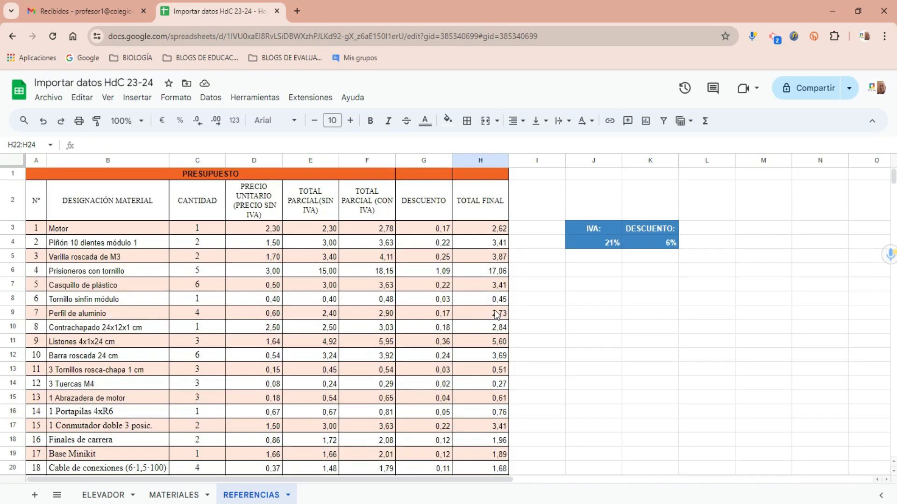
scroll(417, 303, down, 3)
click(322, 381)
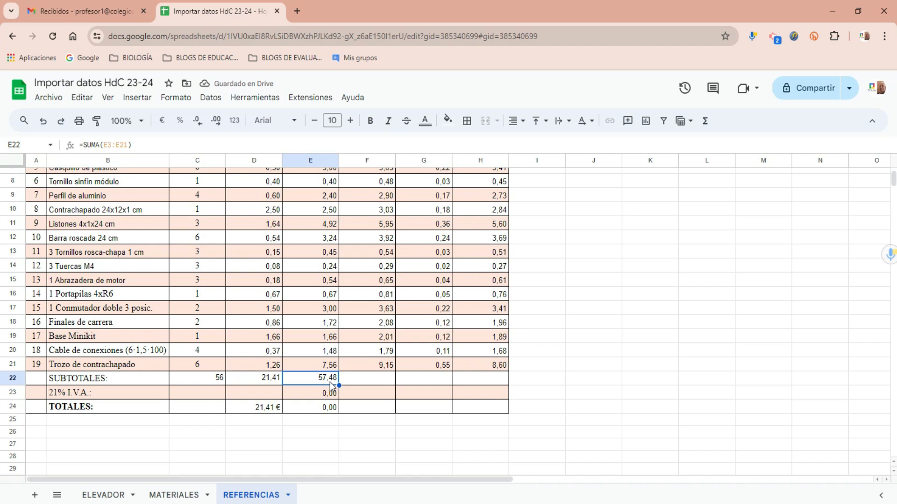
drag(340, 386, 480, 380)
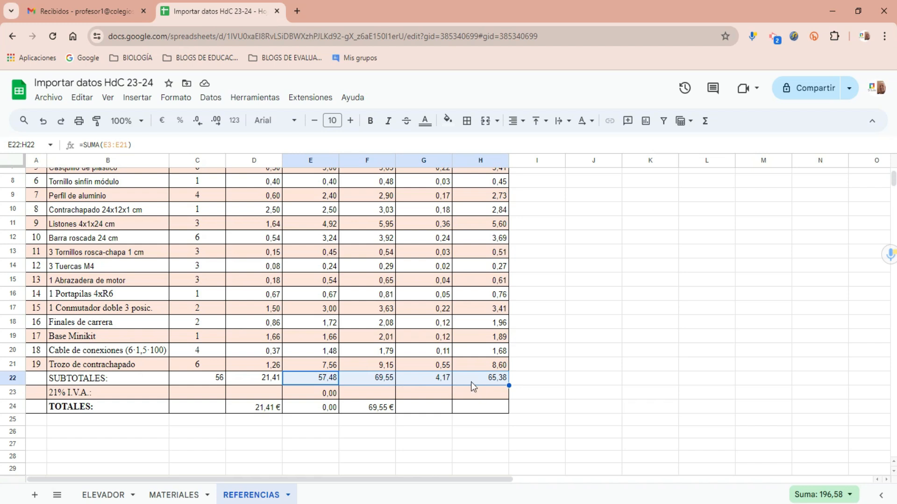
click(373, 410)
drag(396, 413, 470, 410)
Freeze the first two rows of the sheet and check that the headers stay in view down to the totals
scroll(280, 257, up, 3)
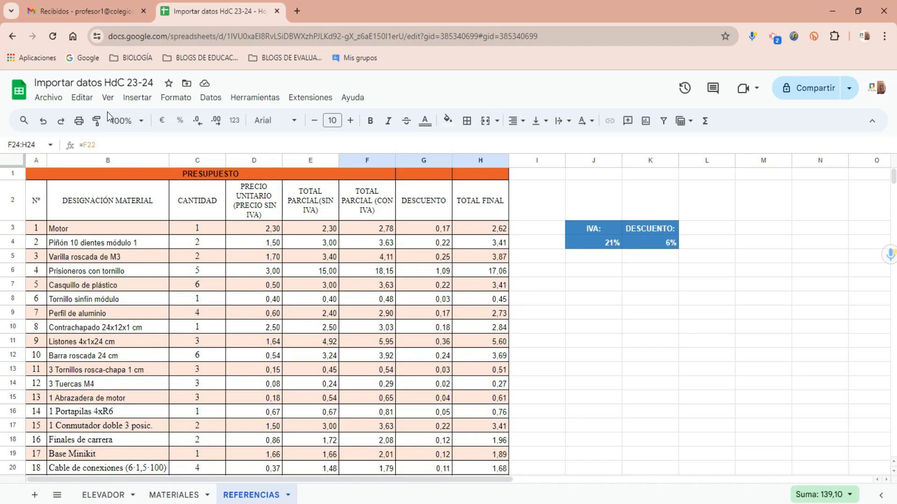
click(108, 97)
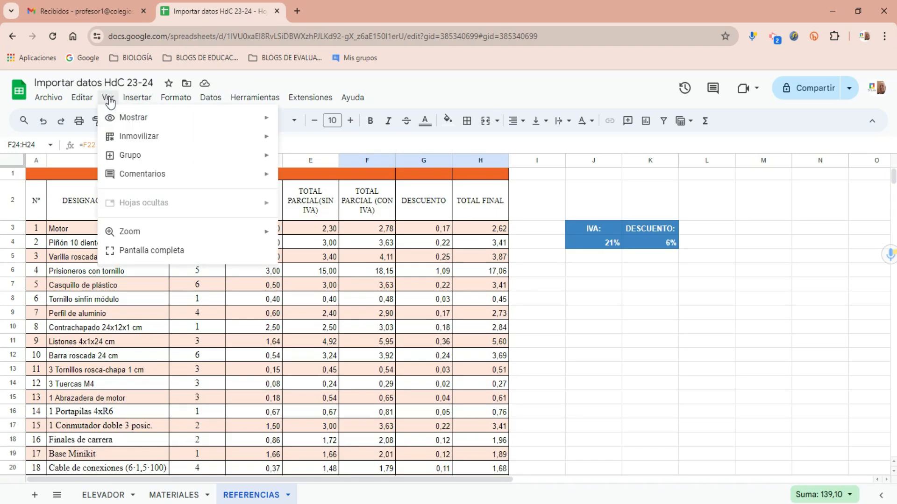
mouse_move(240, 140)
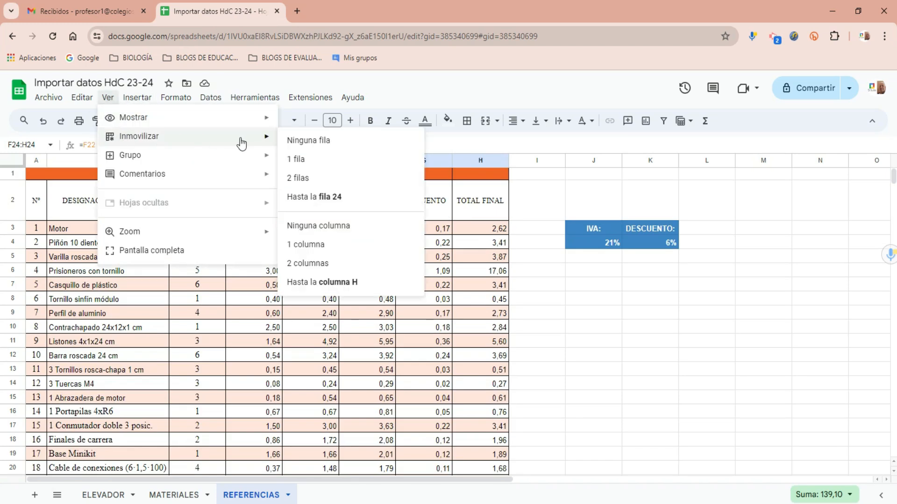
click(291, 180)
scroll(426, 326, down, 3)
scroll(426, 325, down, 1)
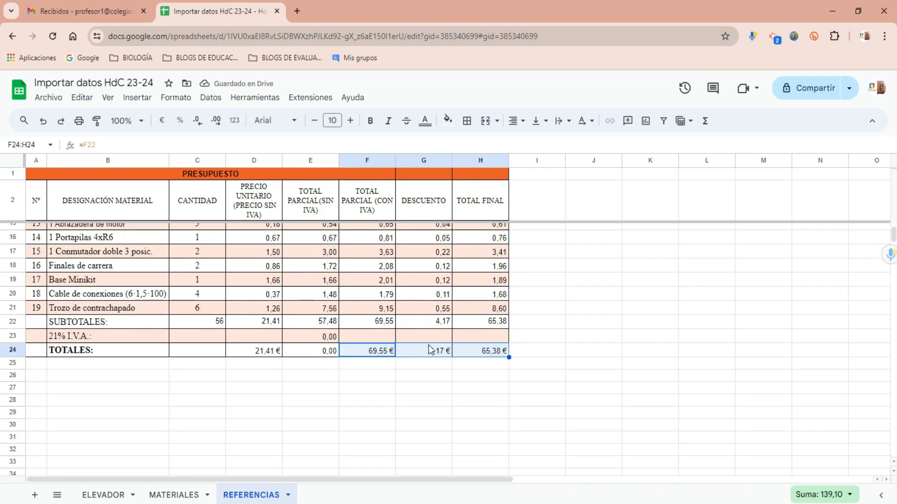
Set the IVA rate in J4 to 10% to test the linked formulas, and undo the change
scroll(429, 343, up, 3)
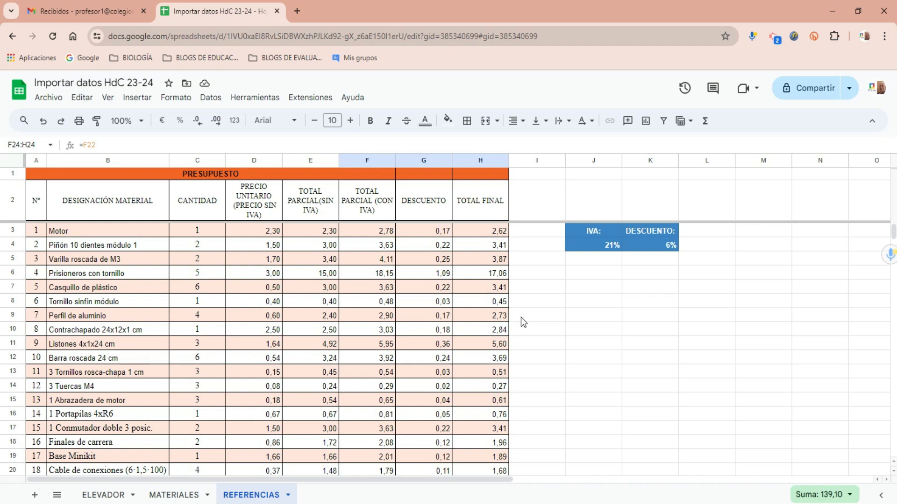
click(605, 248)
text(10%)
key(Return)
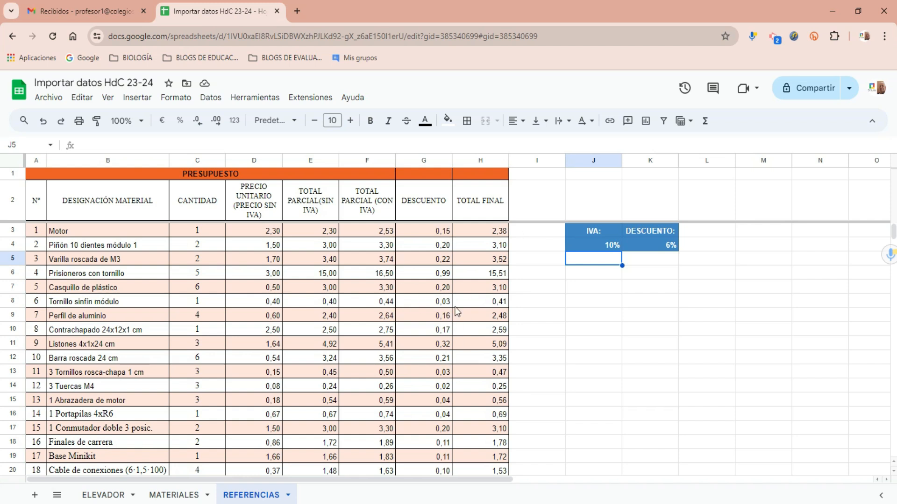
click(43, 121)
Set the discount rate in K4 to 10%
click(664, 247)
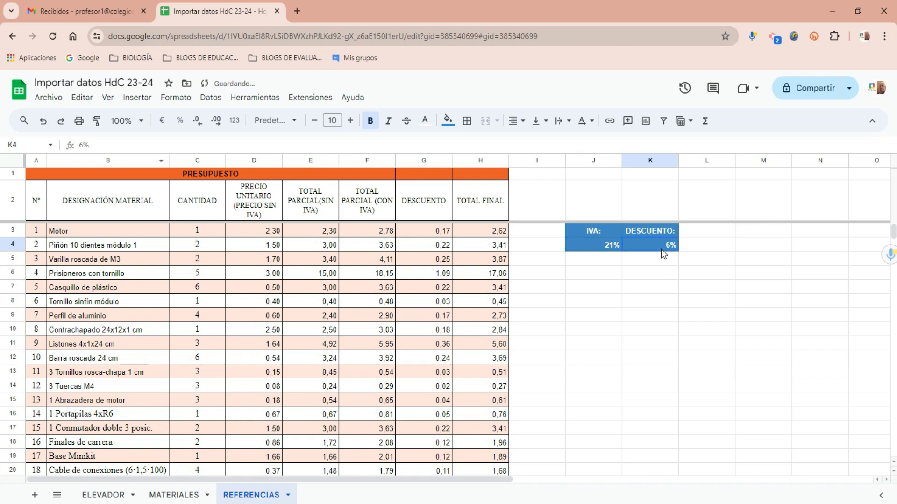
text(10)
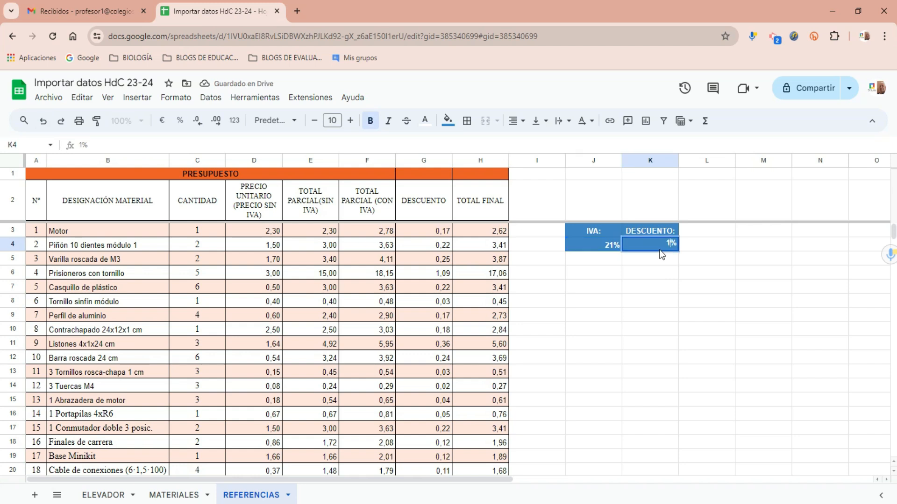
key(Return)
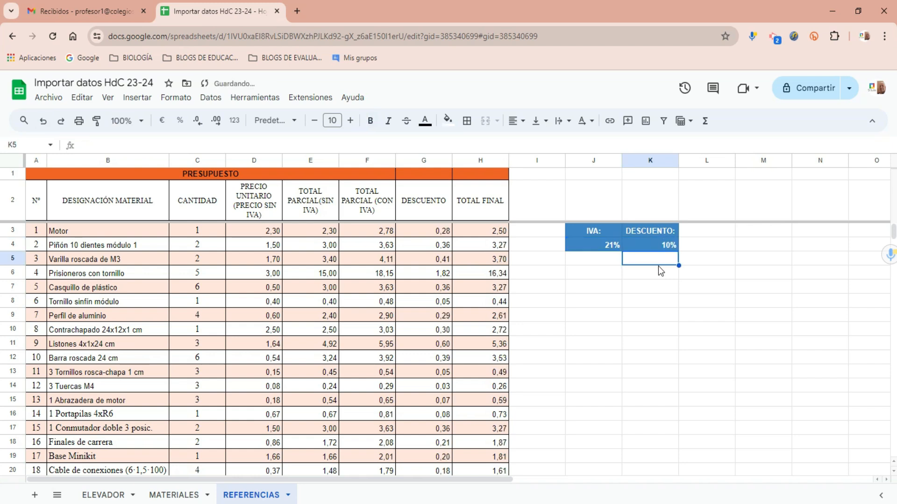